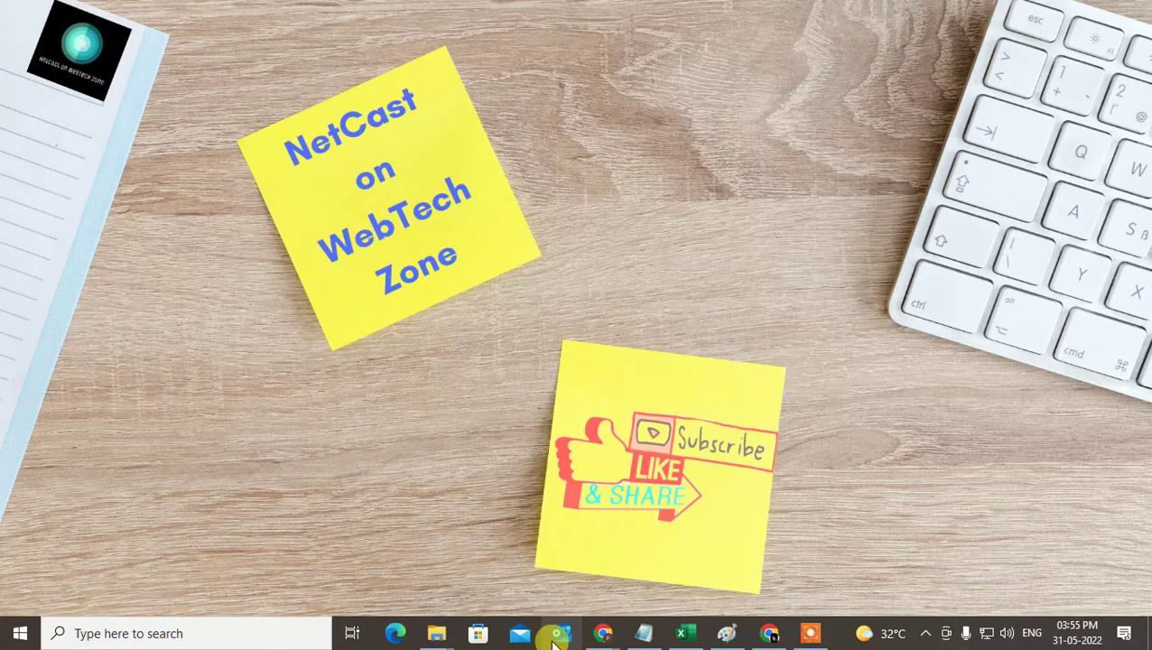
Step: Launch Outlook, start a new email with the default signature, and reposition its window
{"action": "left_click", "coordinate": [555, 634]}
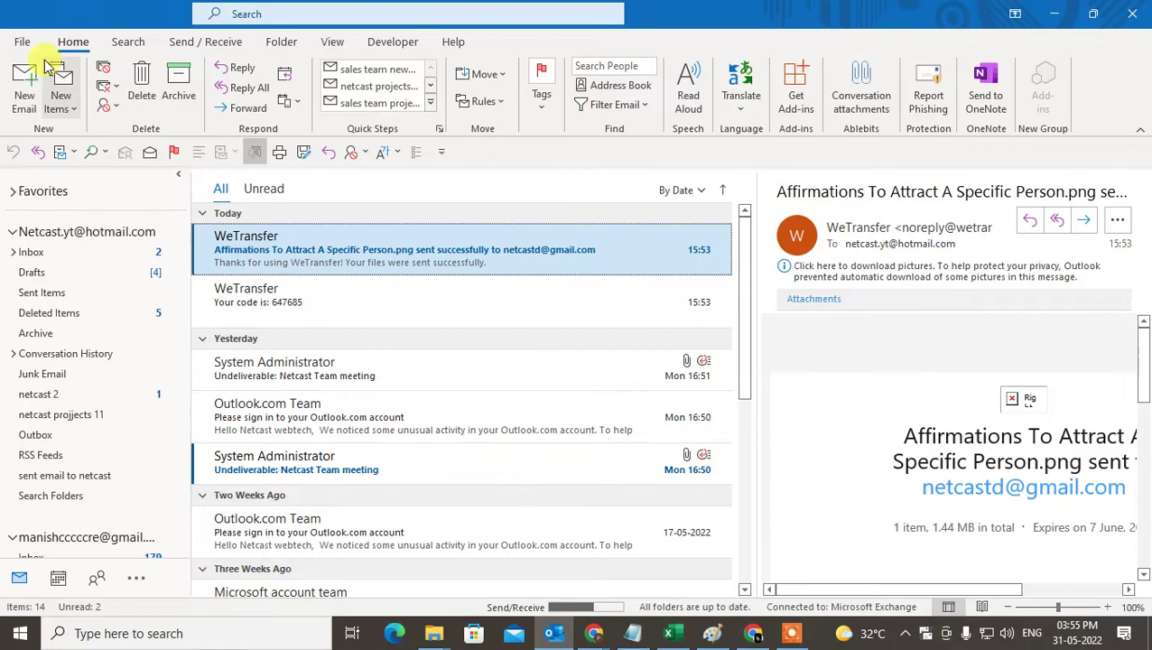
{"action": "left_click", "coordinate": [24, 87]}
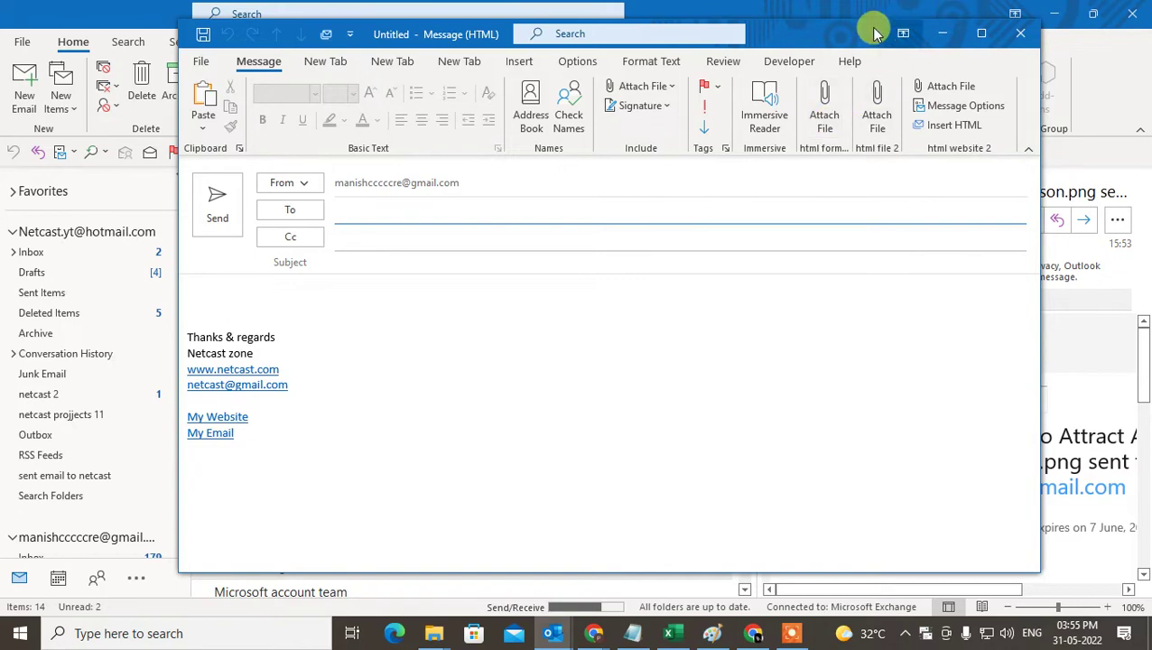
{"action": "left_click_drag", "start_coordinate": [808, 36], "coordinate": [817, 71]}
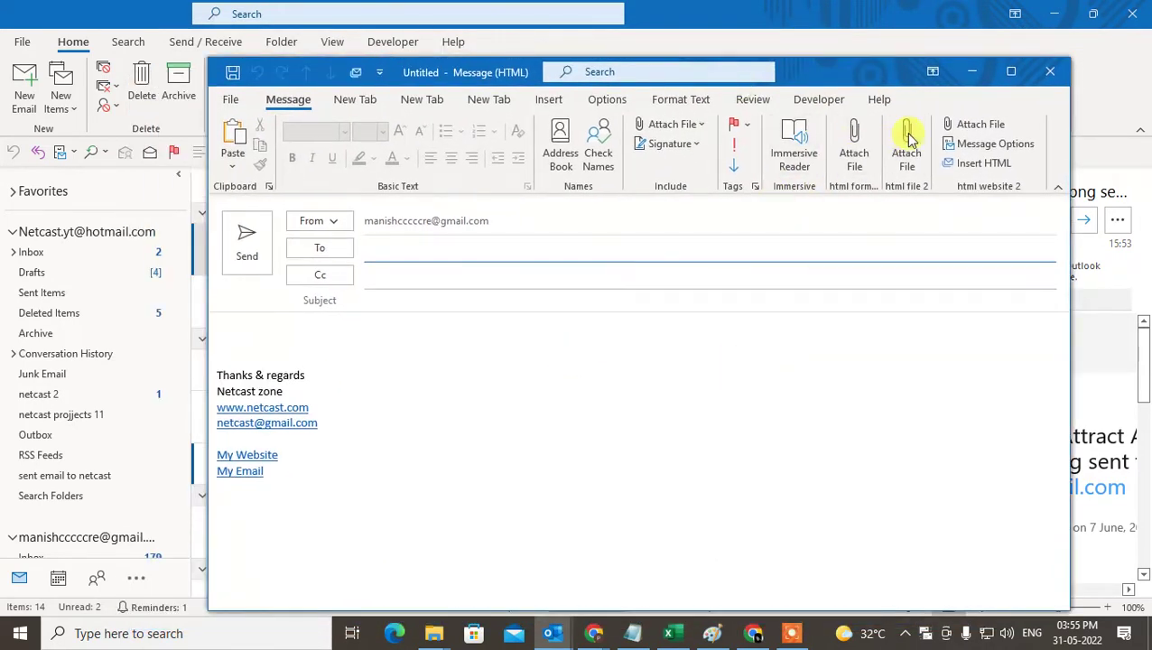
{"action": "mouse_move", "coordinate": [789, 70]}
{"action": "left_mouse_down"}
{"action": "mouse_move", "coordinate": [800, 61]}
{"action": "mouse_move", "coordinate": [787, 61]}
{"action": "left_mouse_up"}
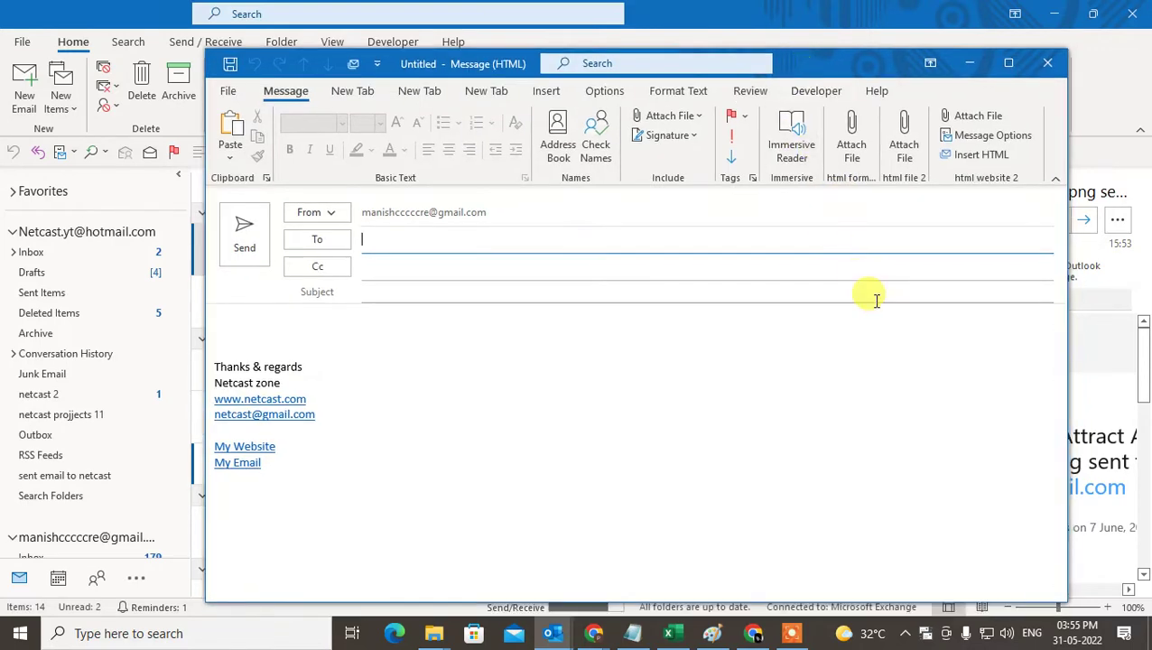
Step: Switch to Google Drive in Chrome, dismissing the account menu that opened
{"action": "left_click", "coordinate": [754, 638]}
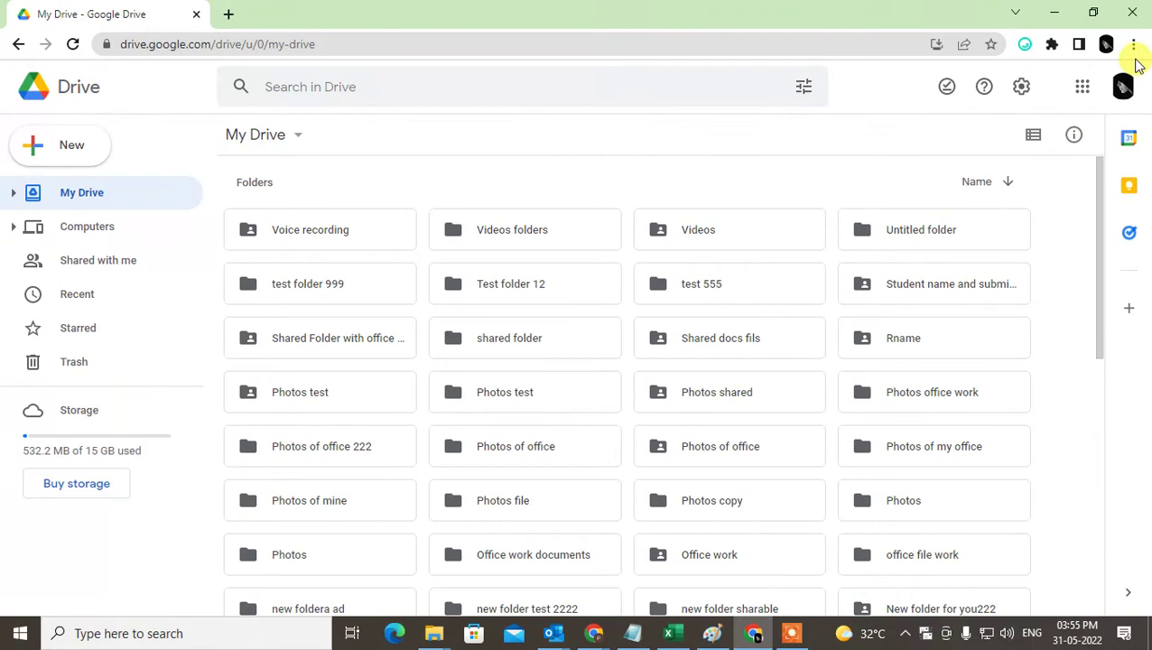
{"action": "left_click", "coordinate": [1123, 87]}
{"action": "left_click", "coordinate": [725, 173]}
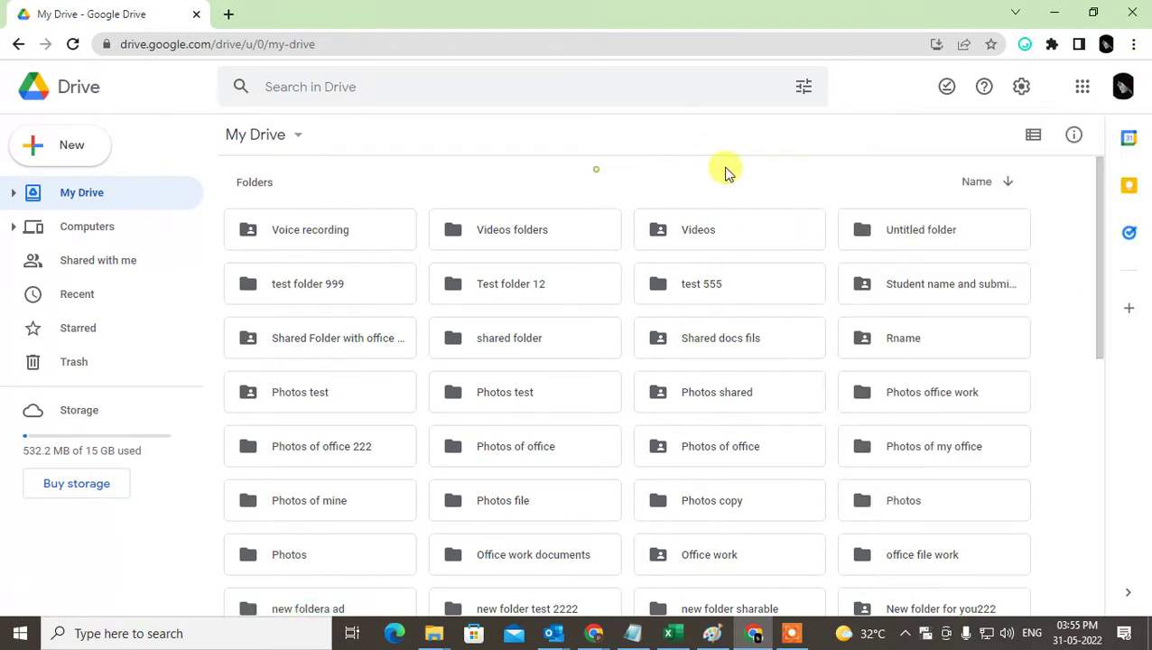
{"action": "left_click", "coordinate": [1082, 86]}
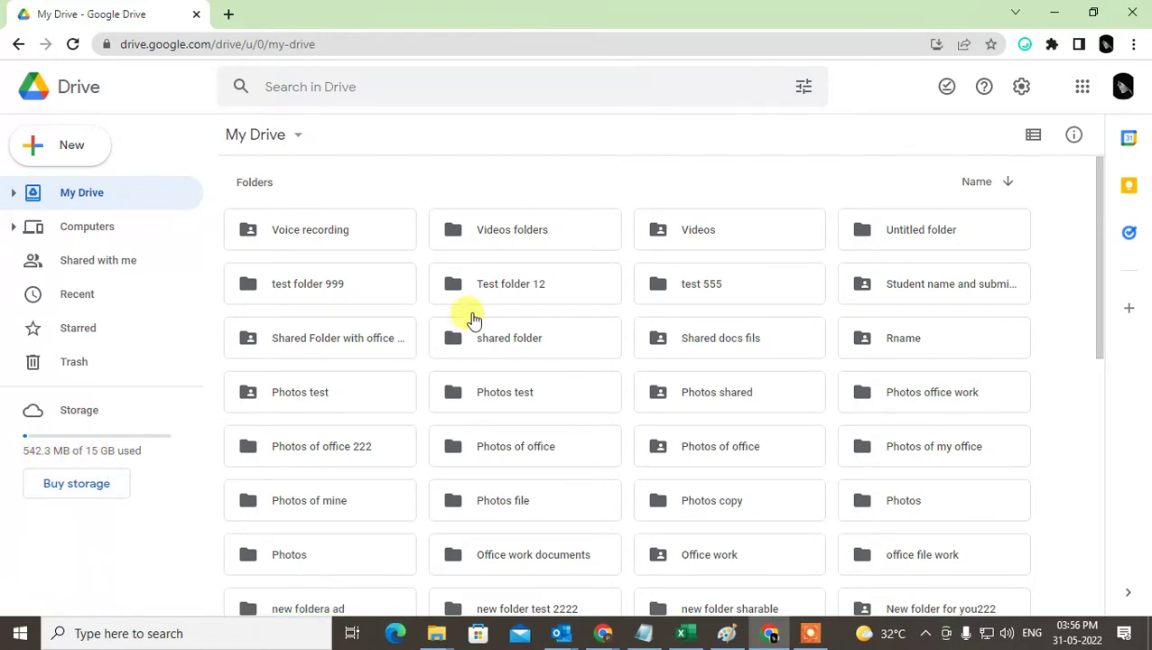
Step: Create a folder named 'outlook files' in My Drive
{"action": "left_click", "coordinate": [68, 147]}
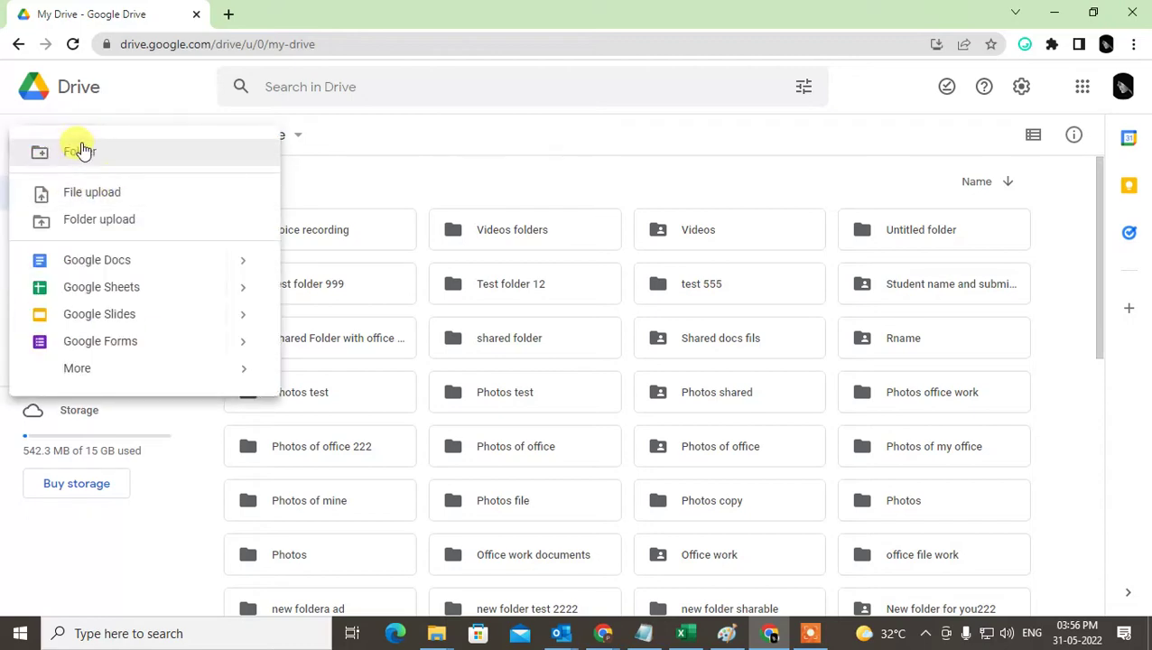
{"action": "left_click", "coordinate": [123, 154]}
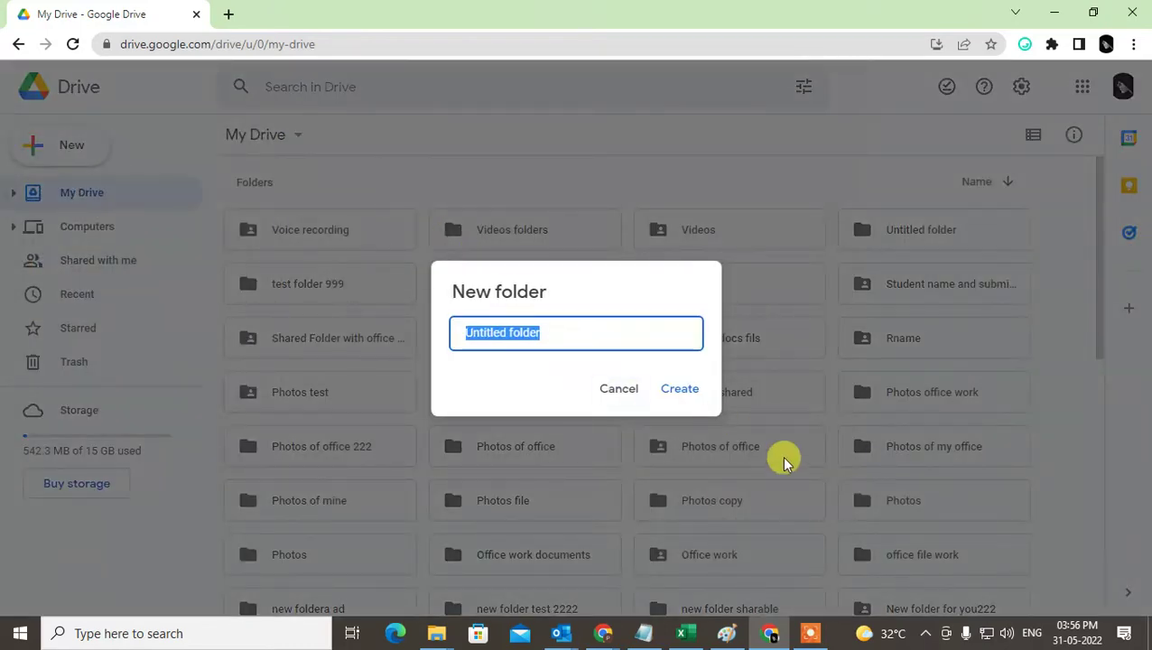
{"action": "type", "text": "out"}
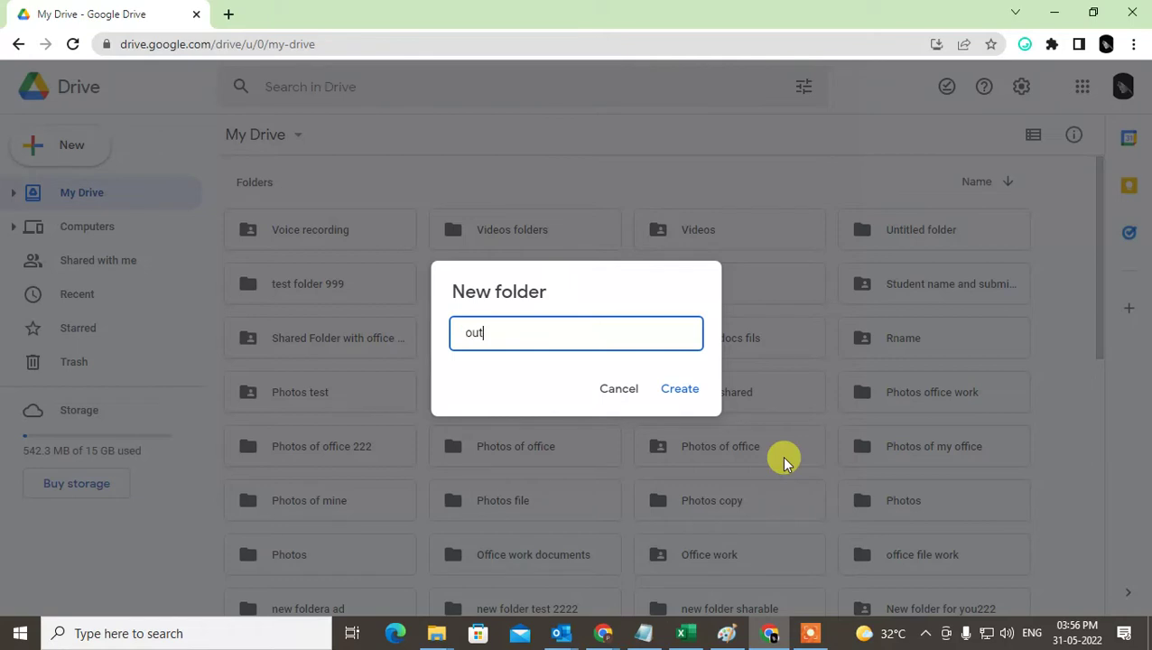
{"action": "type", "text": "look files"}
{"action": "left_click", "coordinate": [696, 390]}
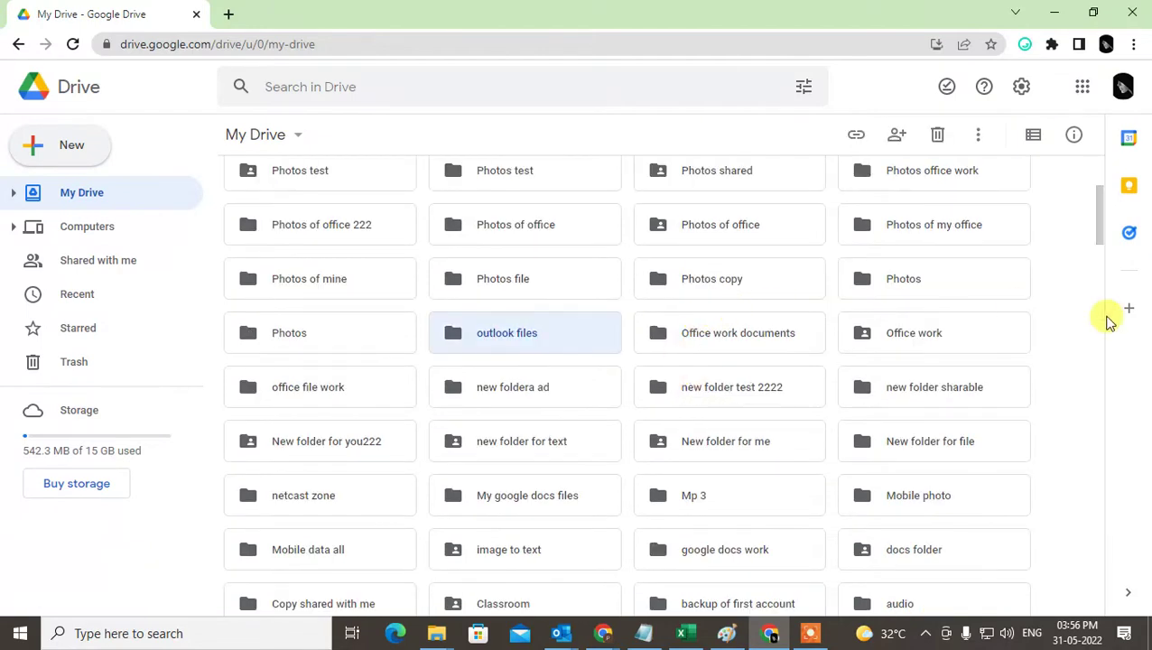
Step: Open 'outlook files' and upload the Affirmations To Attract A Specific Person PNG from Downloads
{"action": "double_click", "coordinate": [501, 341]}
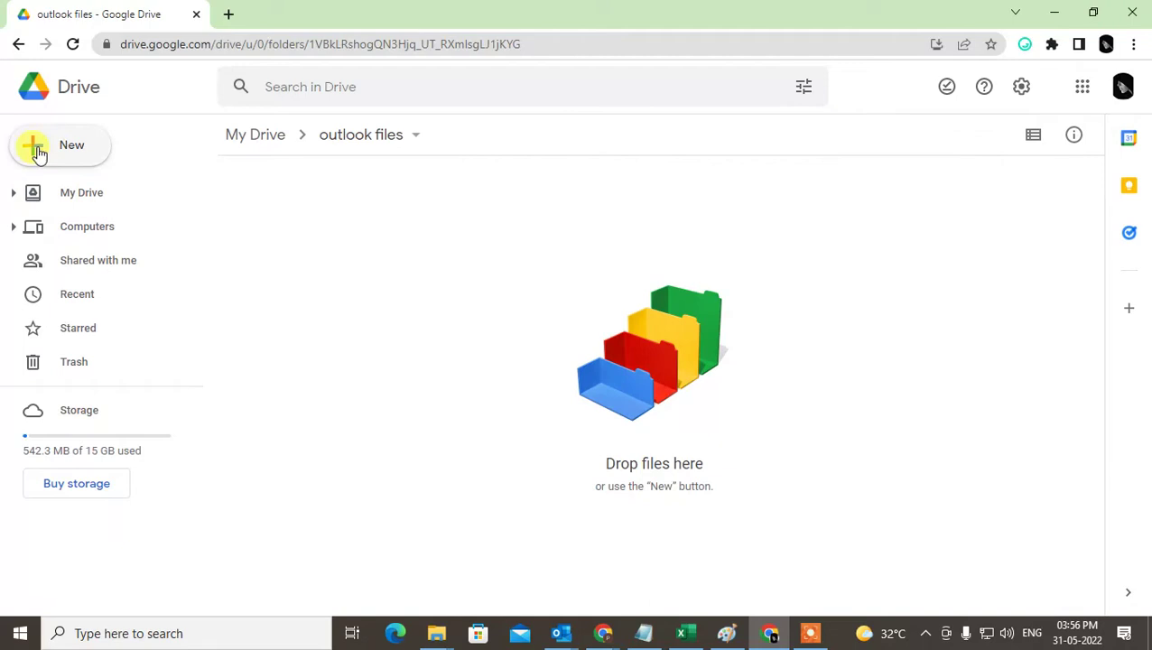
{"action": "left_click", "coordinate": [37, 152]}
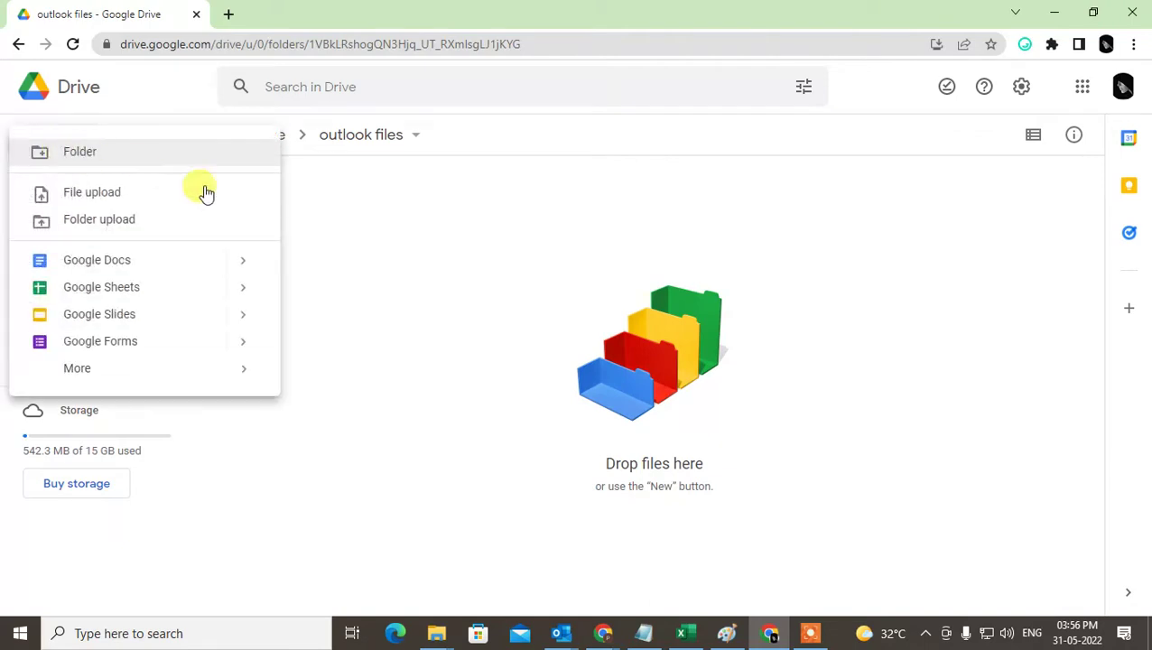
{"action": "left_click", "coordinate": [99, 199]}
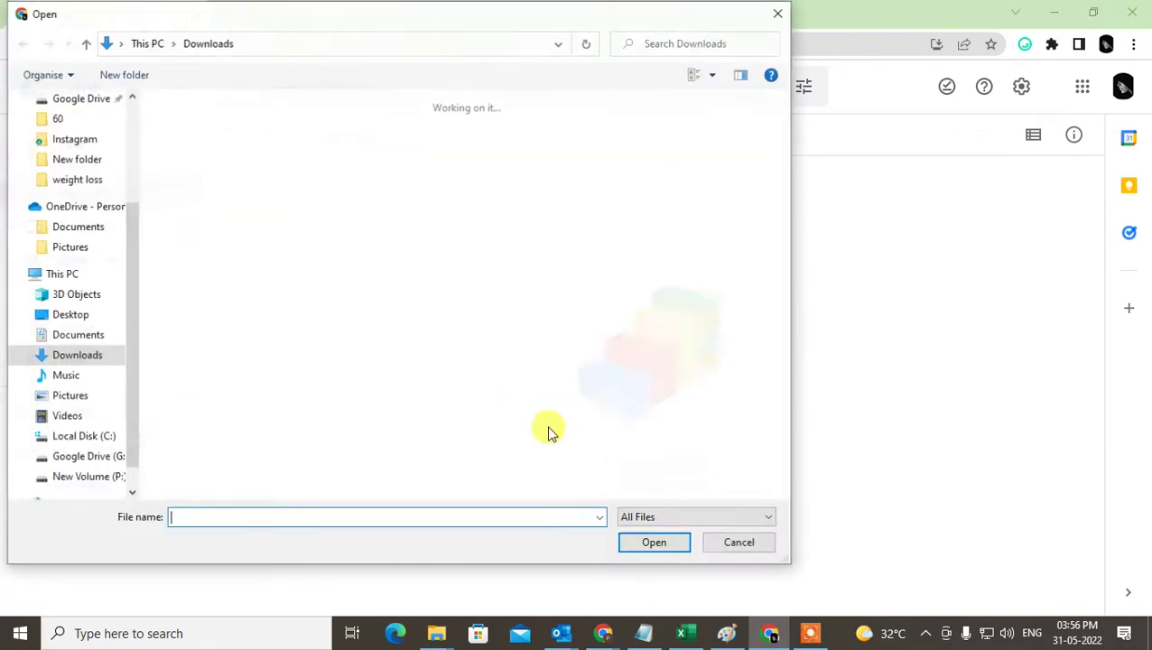
{"action": "left_click", "coordinate": [237, 316]}
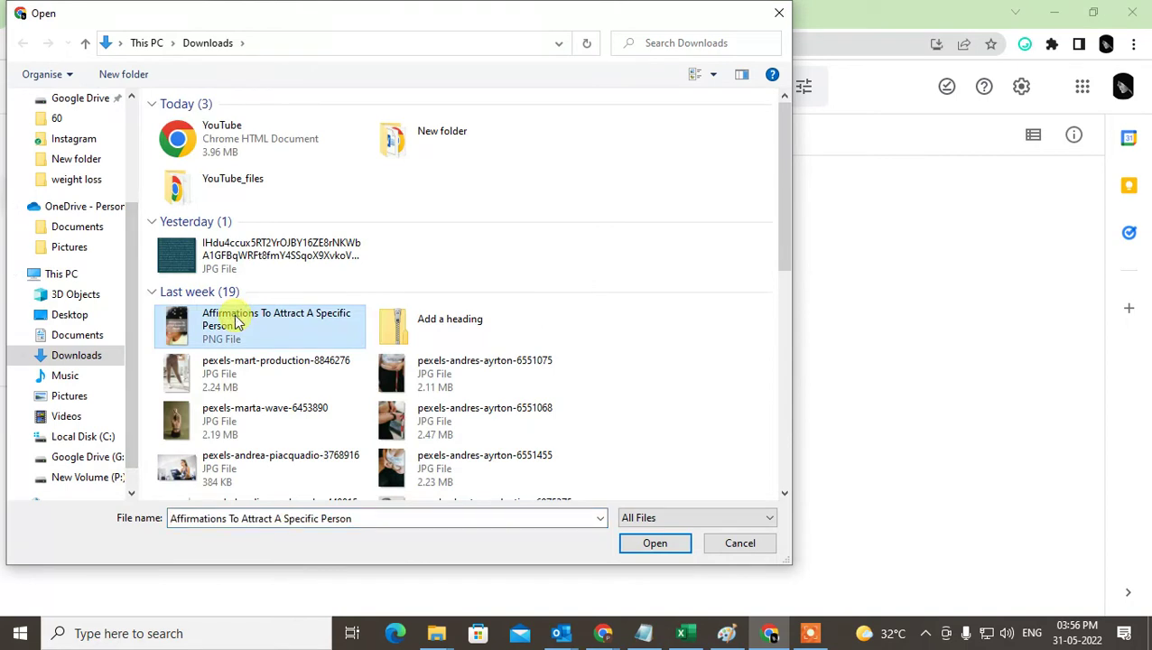
{"action": "left_click", "coordinate": [208, 355]}
{"action": "left_click", "coordinate": [247, 332]}
{"action": "left_click", "coordinate": [267, 323]}
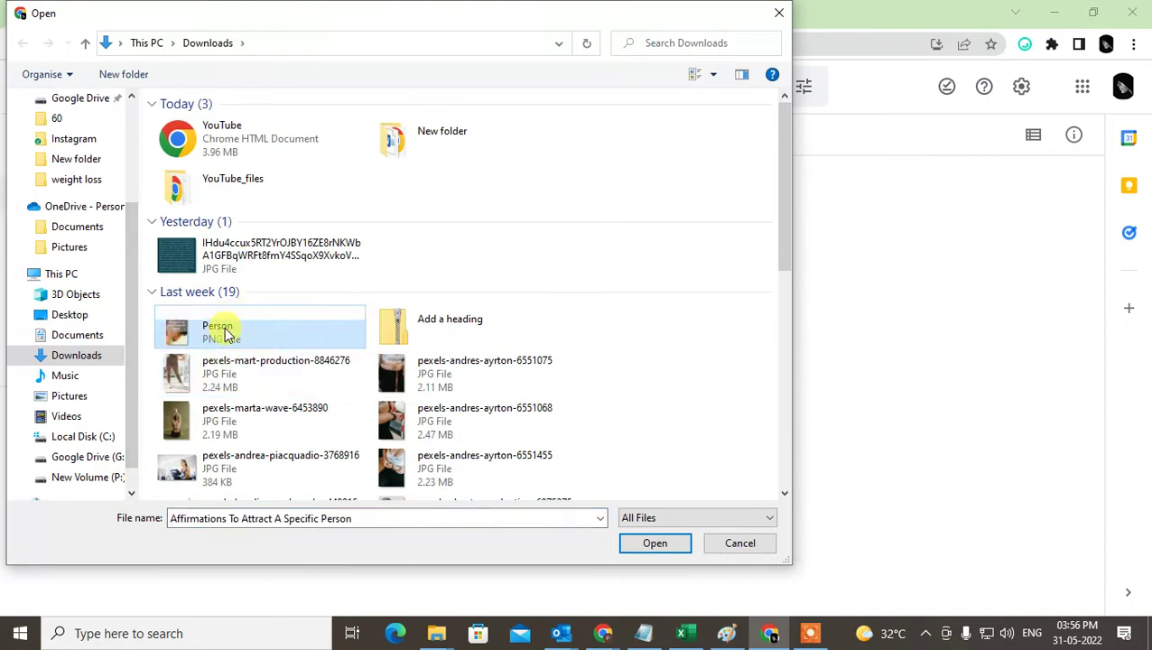
{"action": "left_click", "coordinate": [655, 544]}
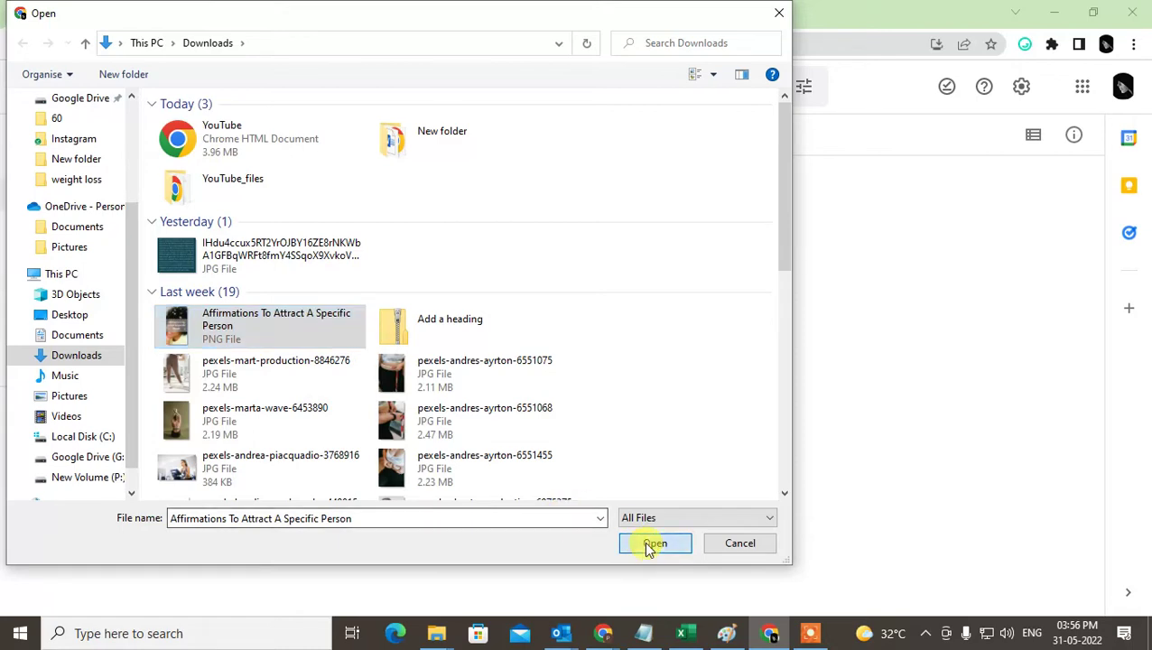
{"action": "left_click", "coordinate": [651, 545]}
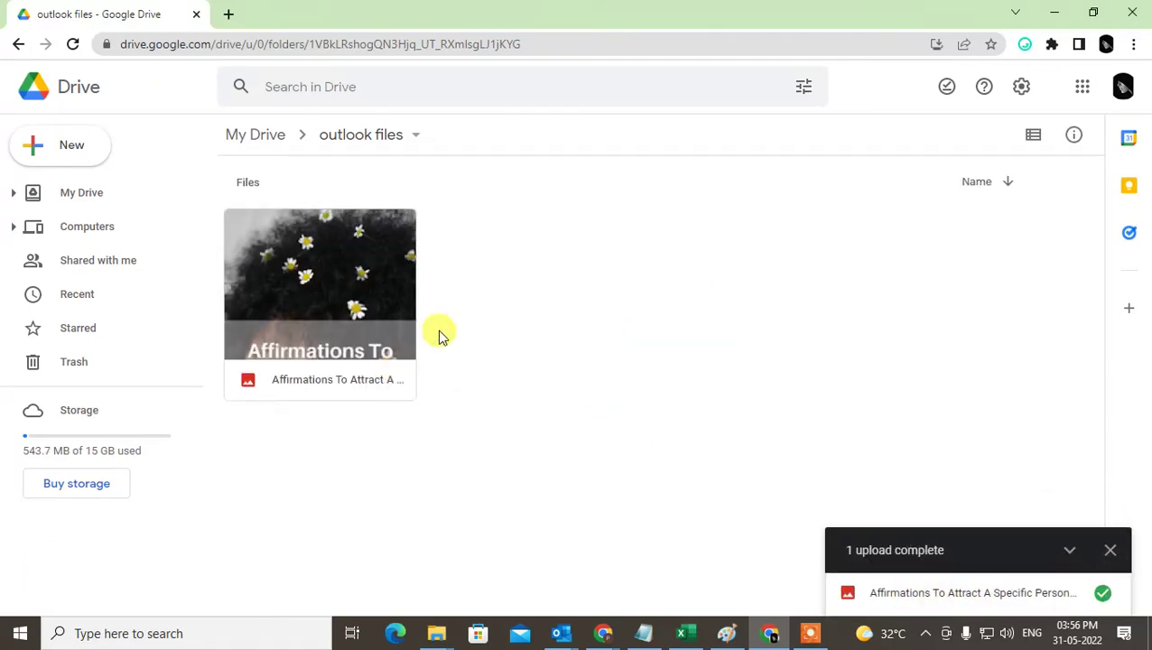
{"action": "left_click", "coordinate": [289, 260]}
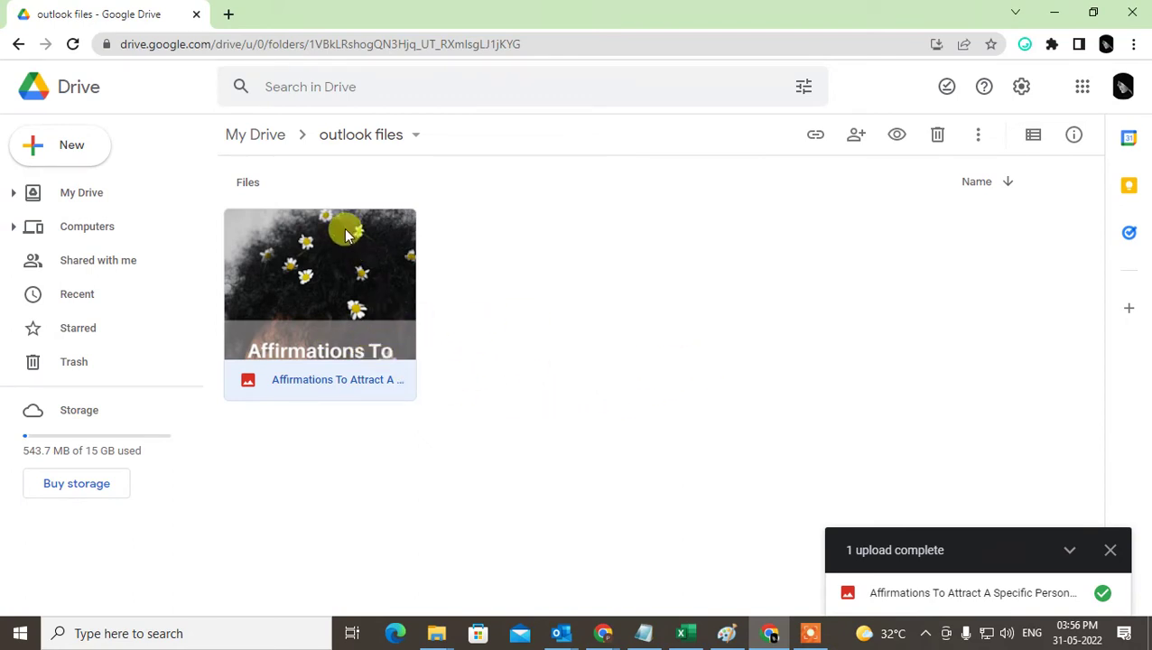
{"action": "left_click", "coordinate": [44, 159]}
{"action": "left_click", "coordinate": [646, 261]}
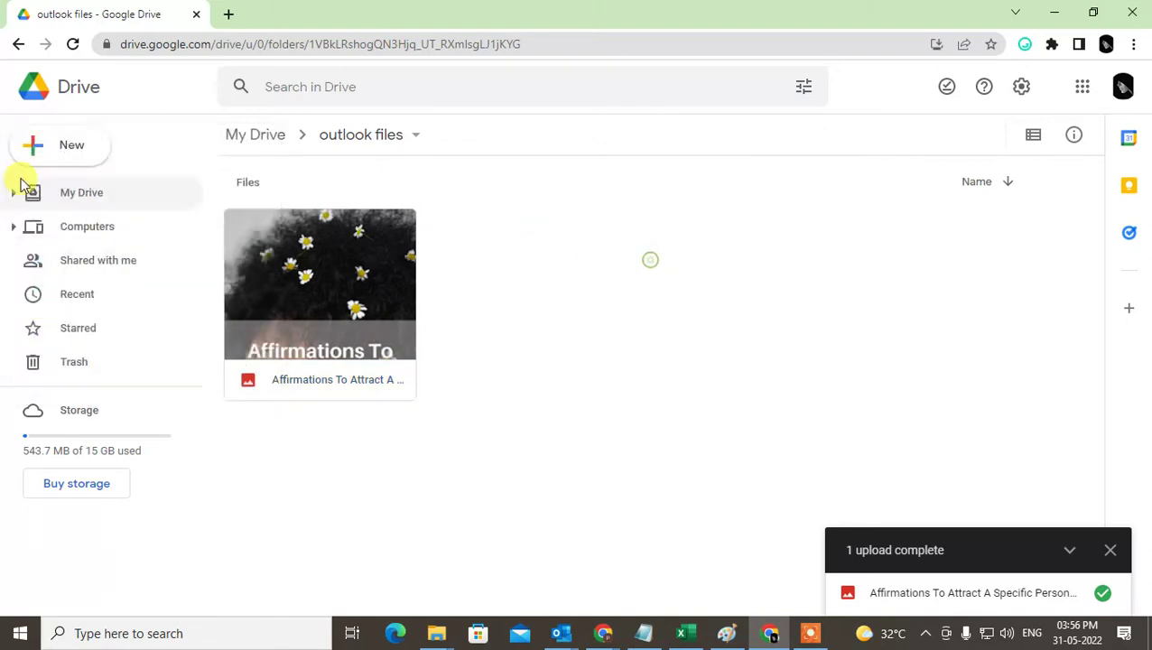
{"action": "left_click", "coordinate": [35, 150]}
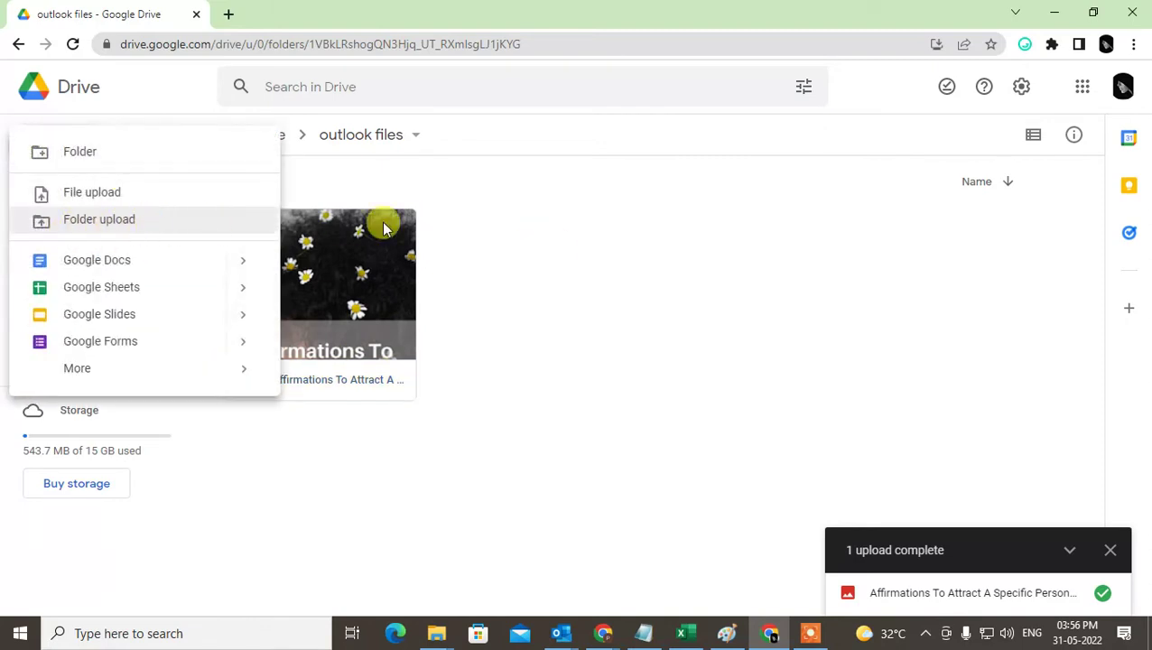
{"action": "left_click", "coordinate": [617, 264]}
{"action": "left_click", "coordinate": [333, 332]}
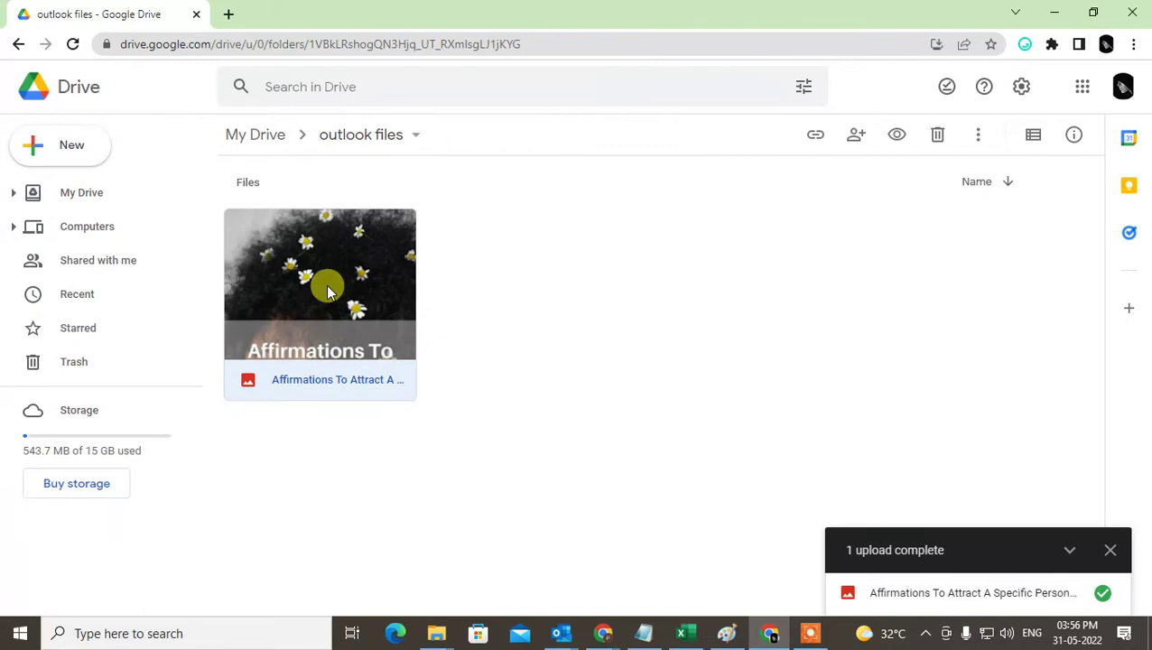
Step: Set the image's General access to 'Anyone with the link'
{"action": "right_click", "coordinate": [325, 276]}
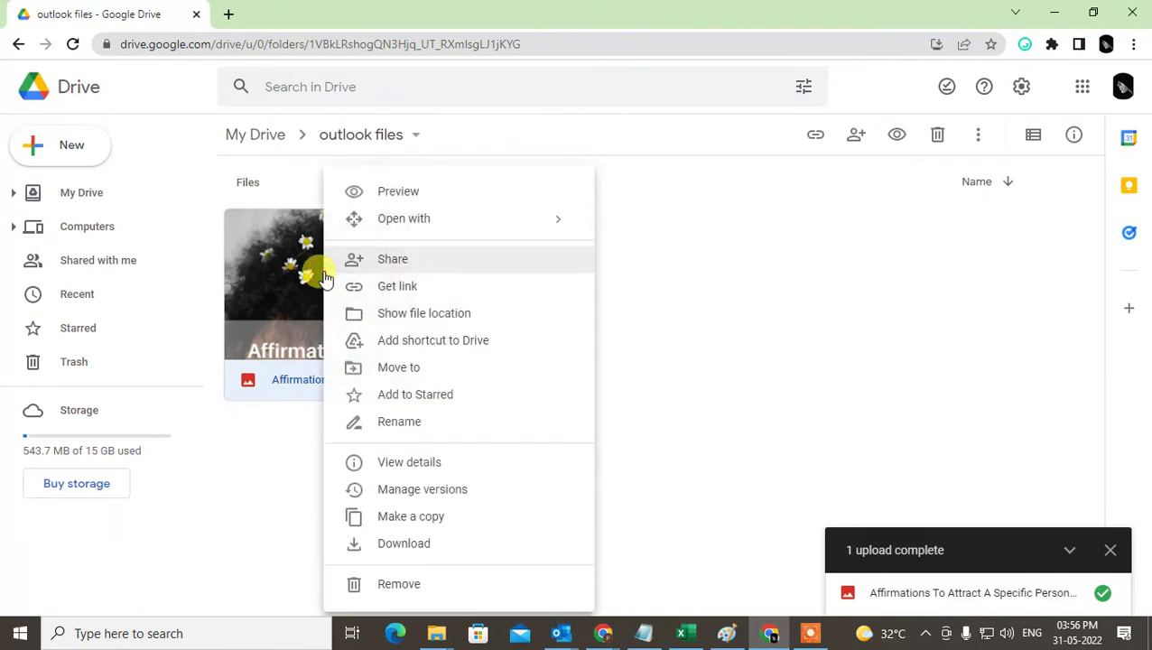
{"action": "left_click", "coordinate": [398, 287]}
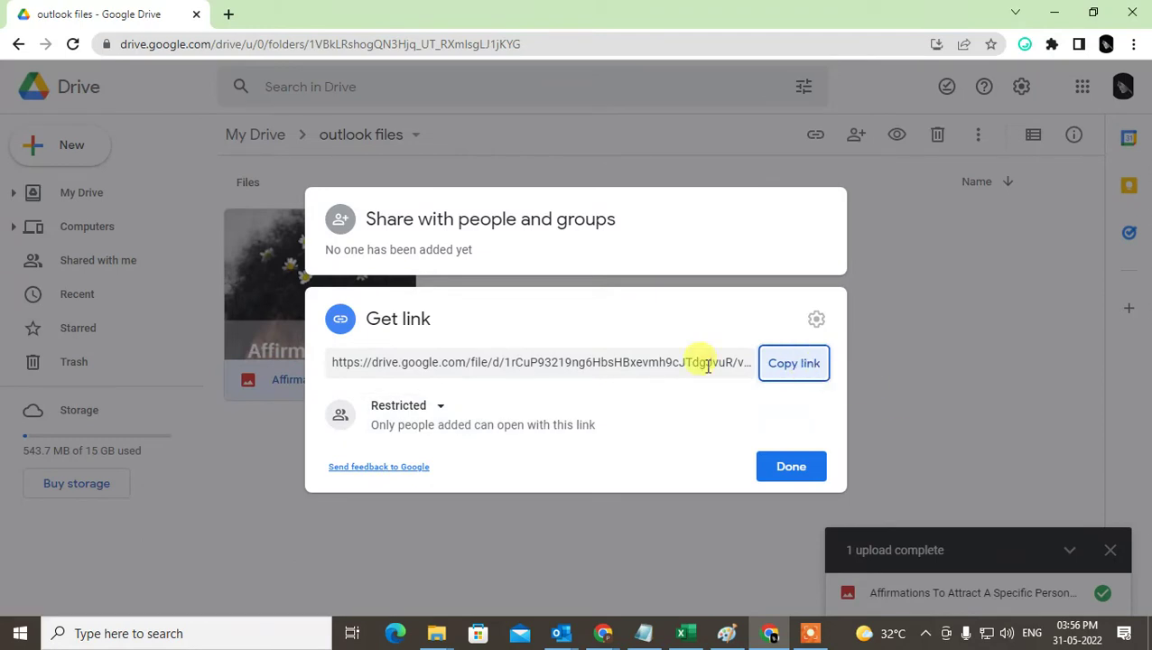
{"action": "left_click", "coordinate": [435, 407]}
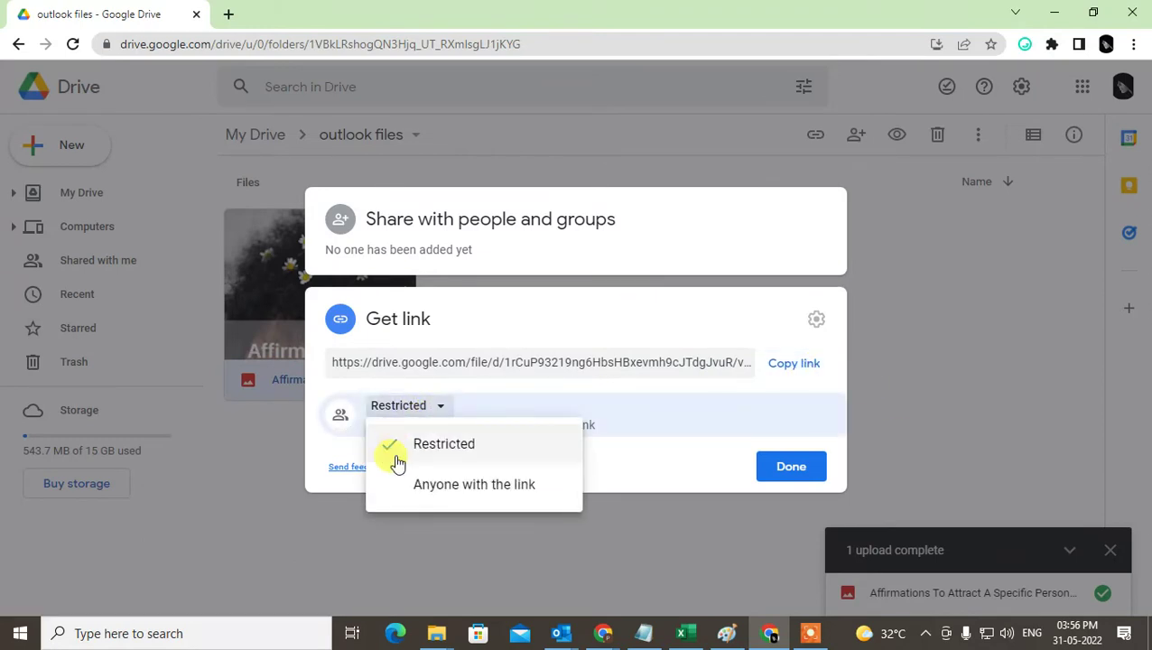
{"action": "left_click", "coordinate": [502, 485]}
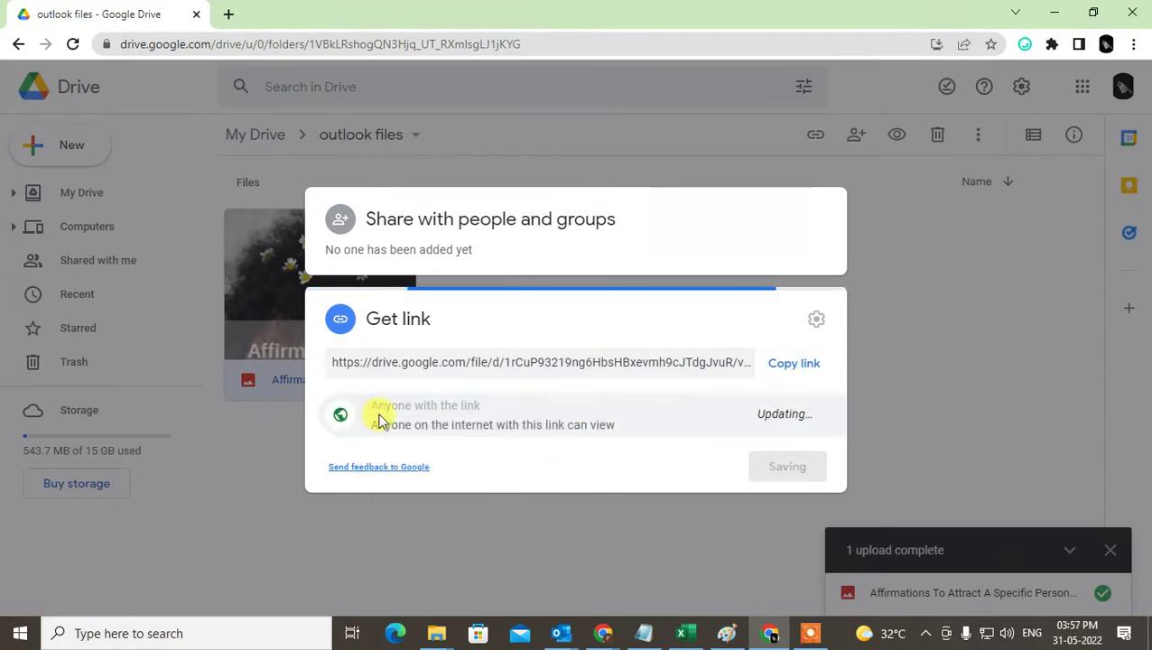
Step: Keep the link role as Viewer and copy the share link
{"action": "left_click", "coordinate": [807, 393]}
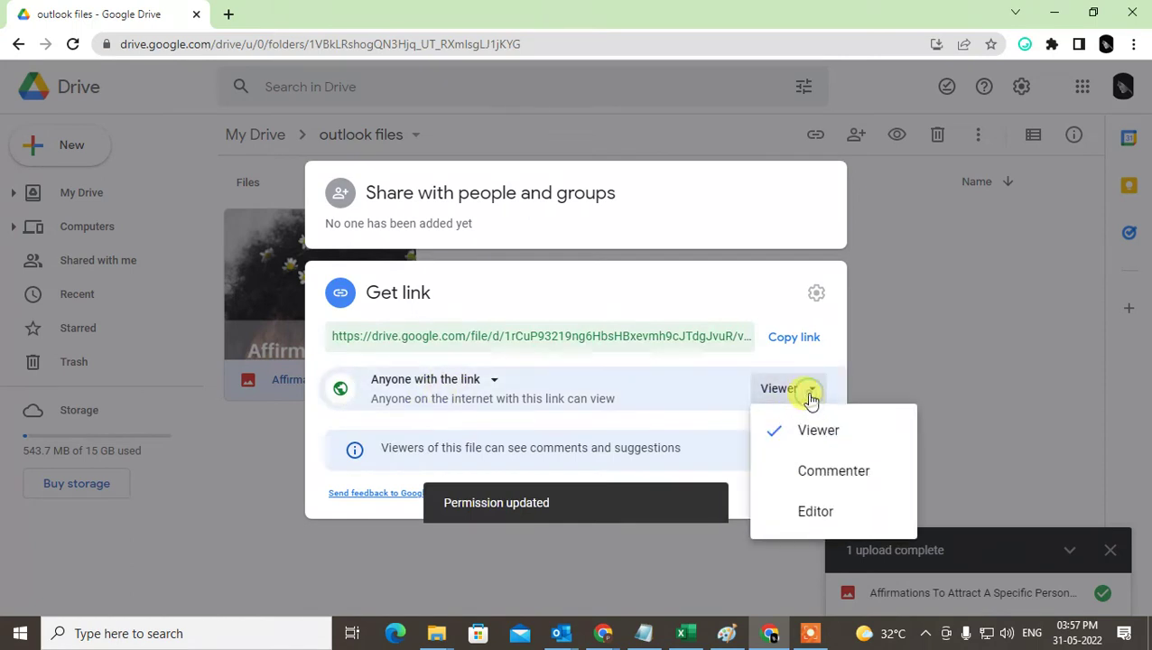
{"action": "left_click", "coordinate": [838, 437]}
{"action": "left_click", "coordinate": [811, 396]}
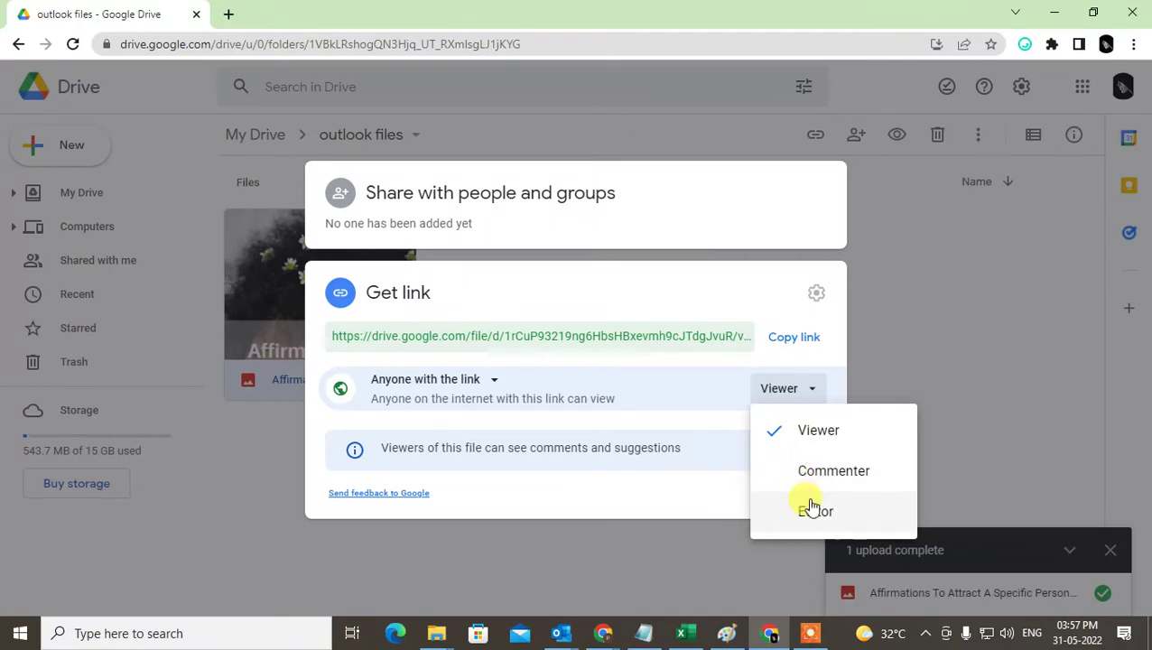
{"action": "left_click", "coordinate": [847, 435]}
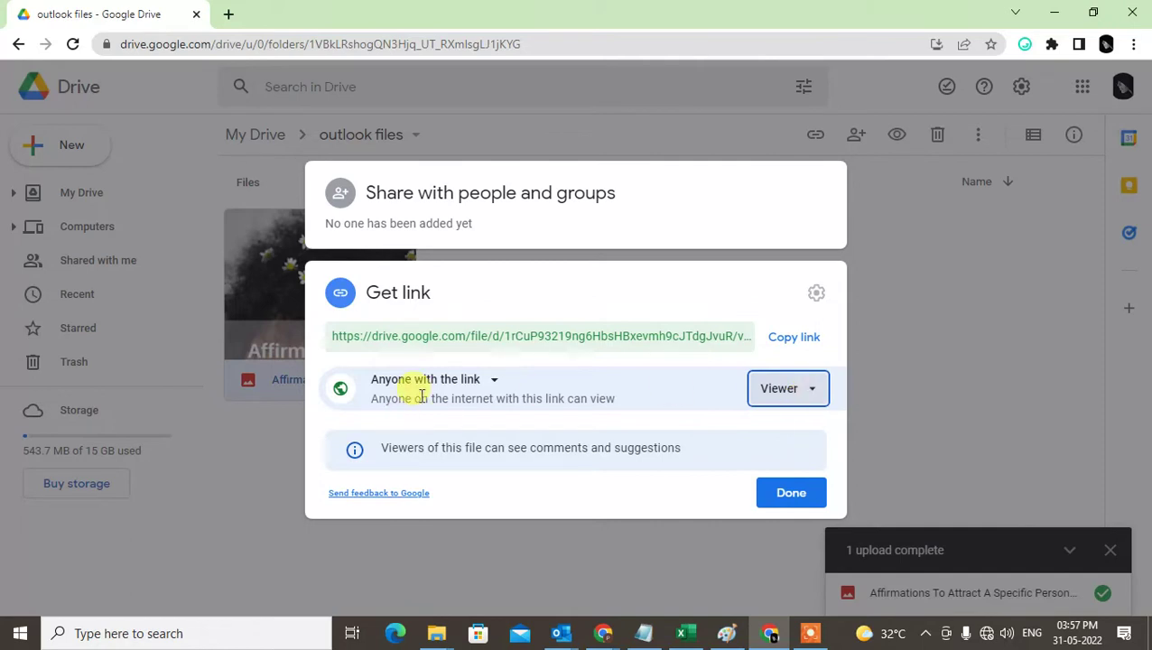
{"action": "left_click", "coordinate": [787, 337]}
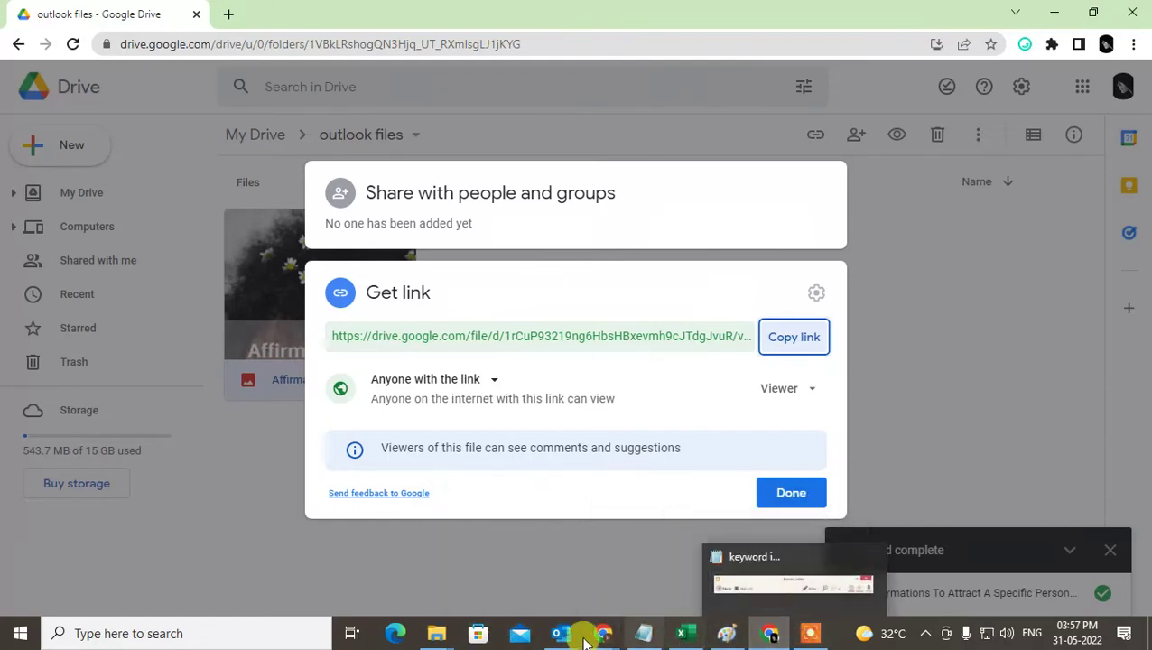
Step: In the message draft, paste the Drive share link above the signature, then delete it
{"action": "mouse_move", "coordinate": [560, 637]}
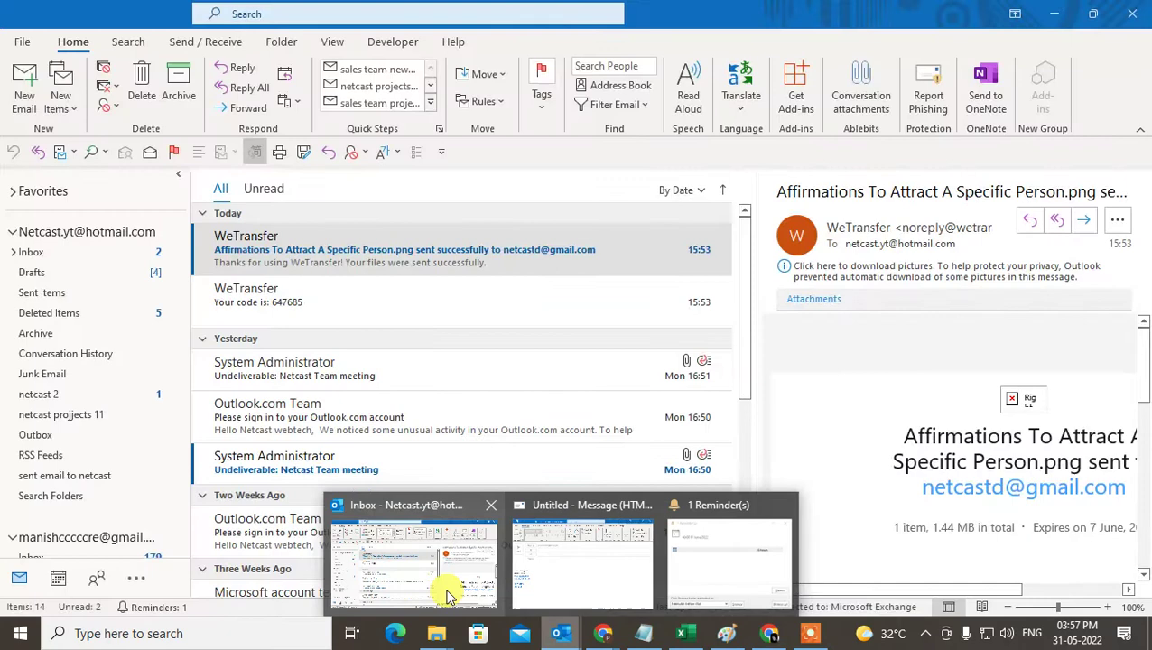
{"action": "left_click", "coordinate": [587, 565]}
{"action": "left_click", "coordinate": [320, 329]}
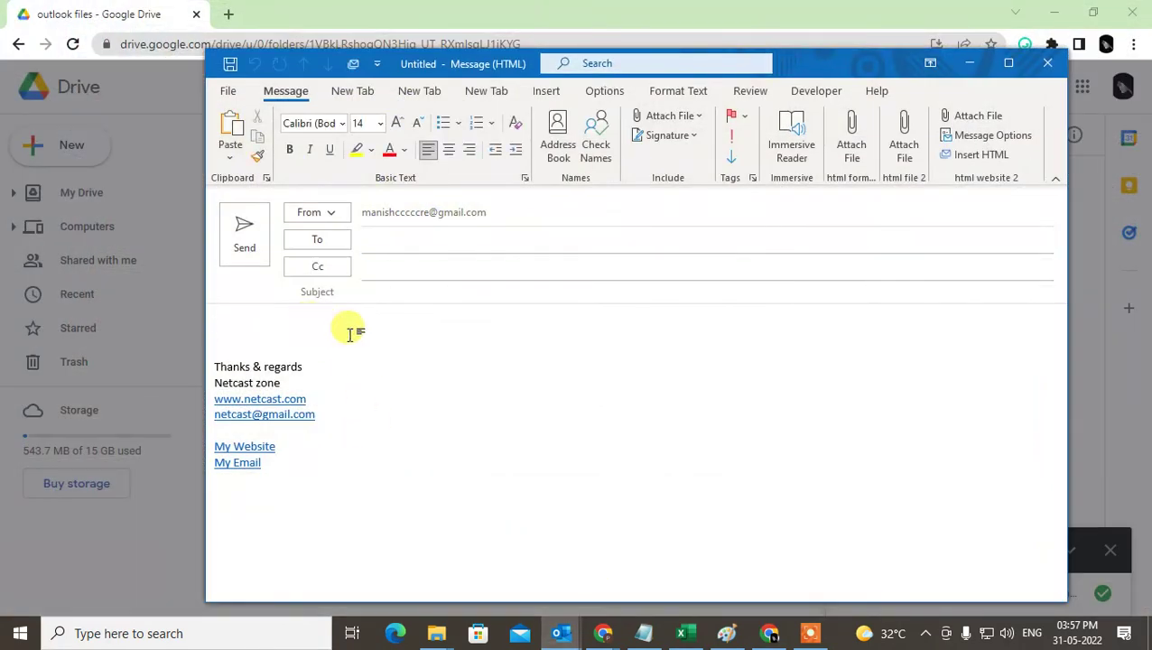
{"action": "key", "text": "Return"}
{"action": "key", "text": "Return"}
{"action": "key", "text": "Return"}
{"action": "key", "text": "ctrl+v"}
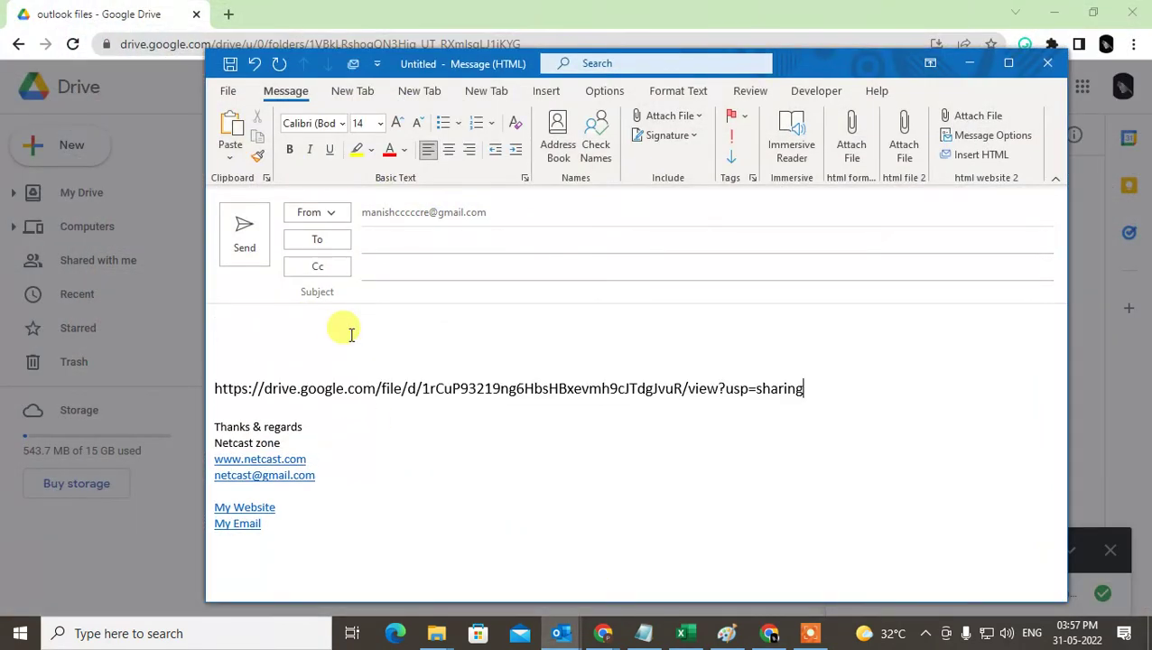
{"action": "left_click", "coordinate": [244, 371]}
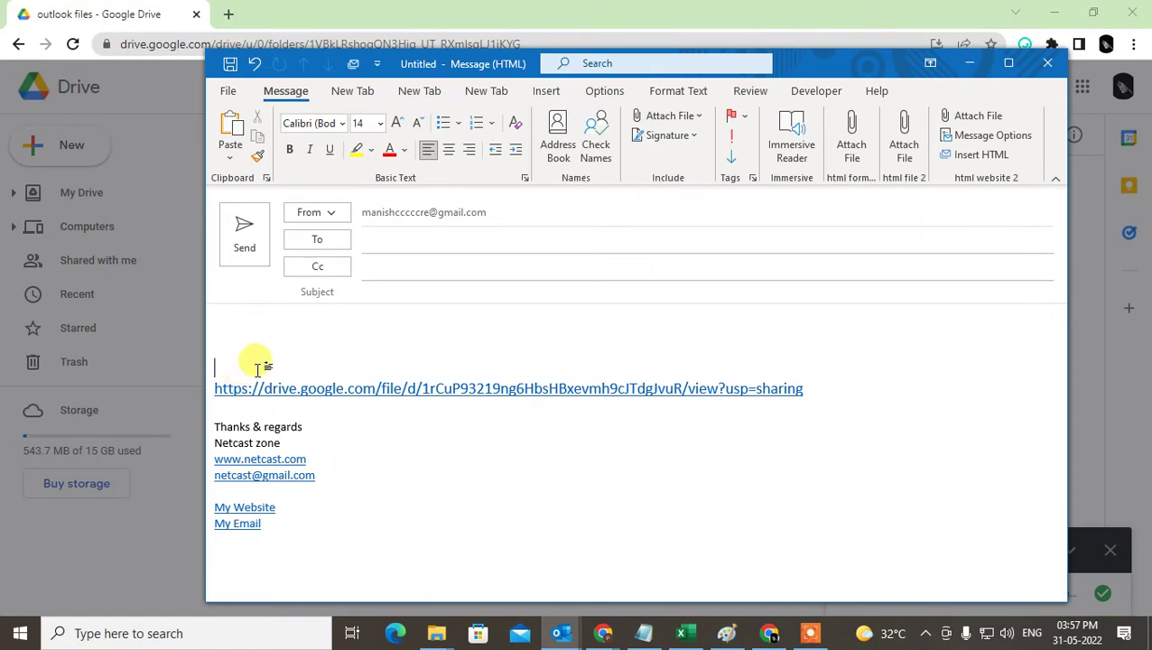
{"action": "left_click", "coordinate": [818, 389], "text": "shift"}
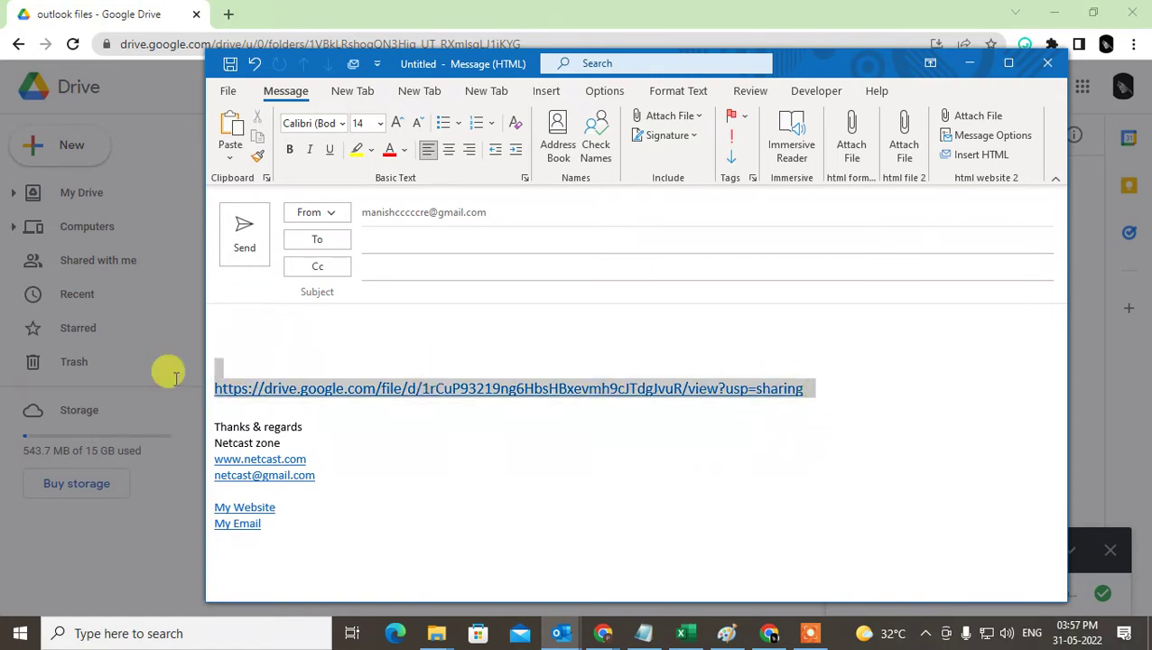
{"action": "key", "text": "Delete"}
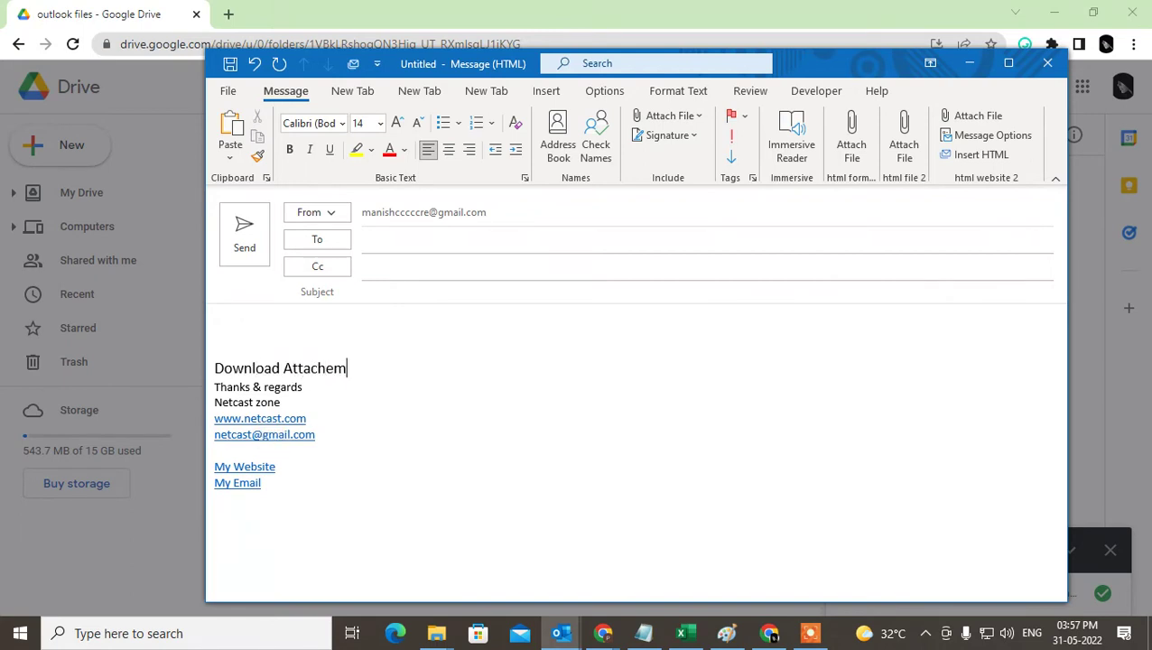
Step: Correct the misspelling to 'Attachment' and select the Download Attachment line
{"action": "key", "text": "Return"}
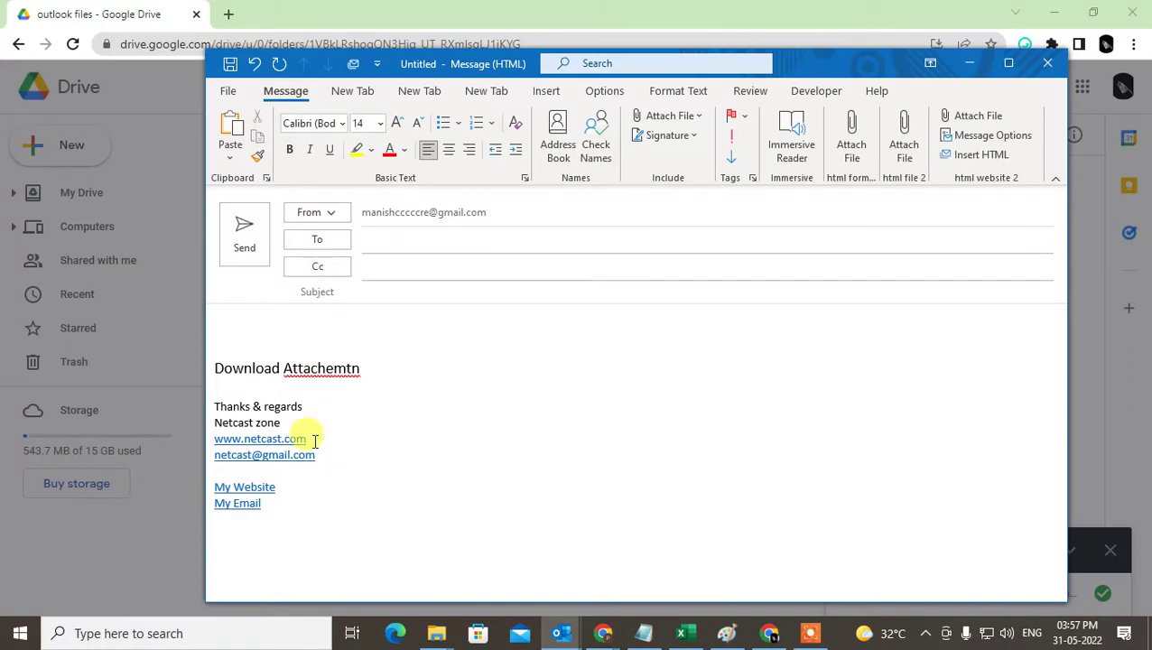
{"action": "right_click", "coordinate": [326, 368]}
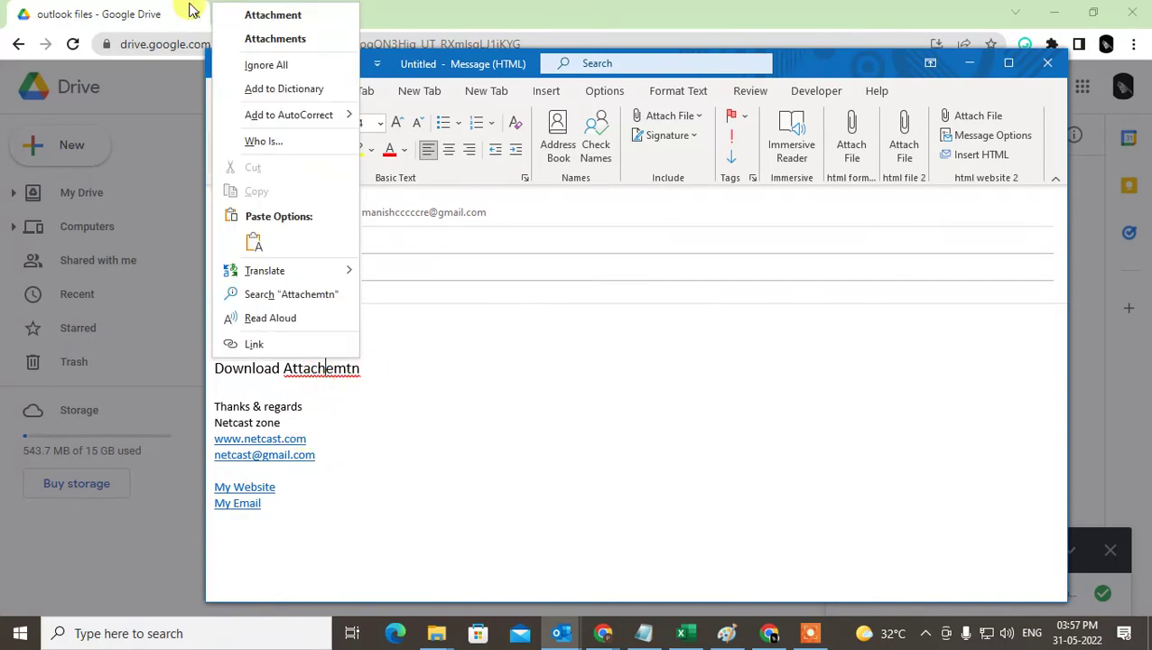
{"action": "left_click", "coordinate": [261, 16]}
{"action": "left_click_drag", "start_coordinate": [365, 367], "coordinate": [229, 366]}
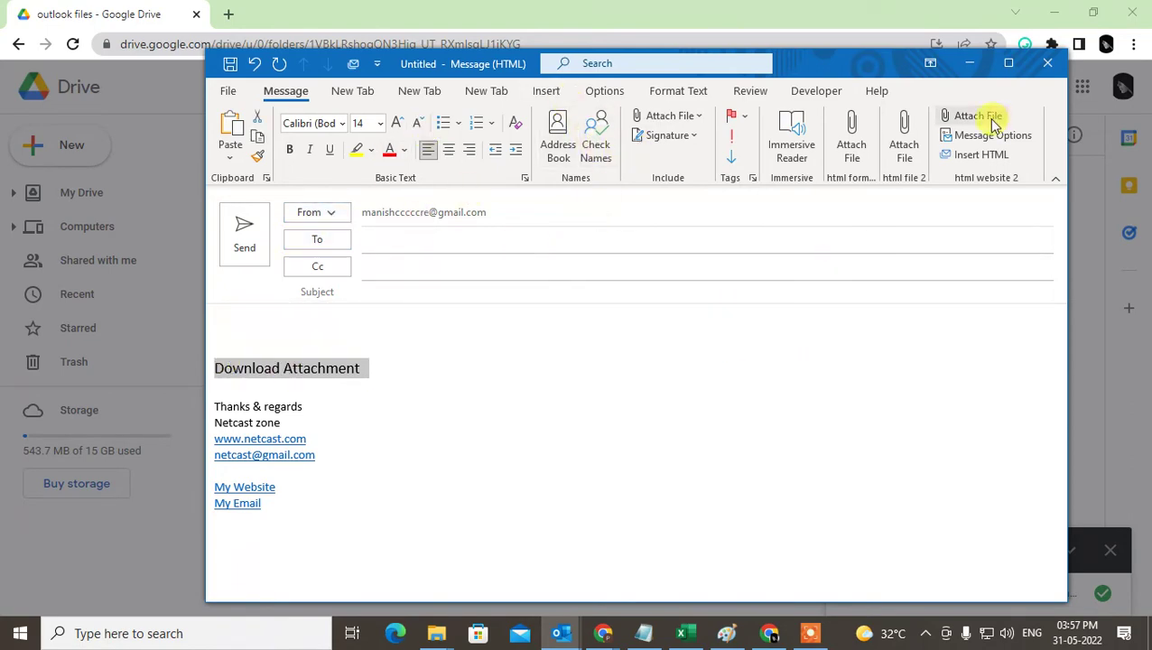
Step: Maximize the draft and link 'Download Attachment' to the Google Drive share URL as a web page
{"action": "left_click", "coordinate": [1009, 62]}
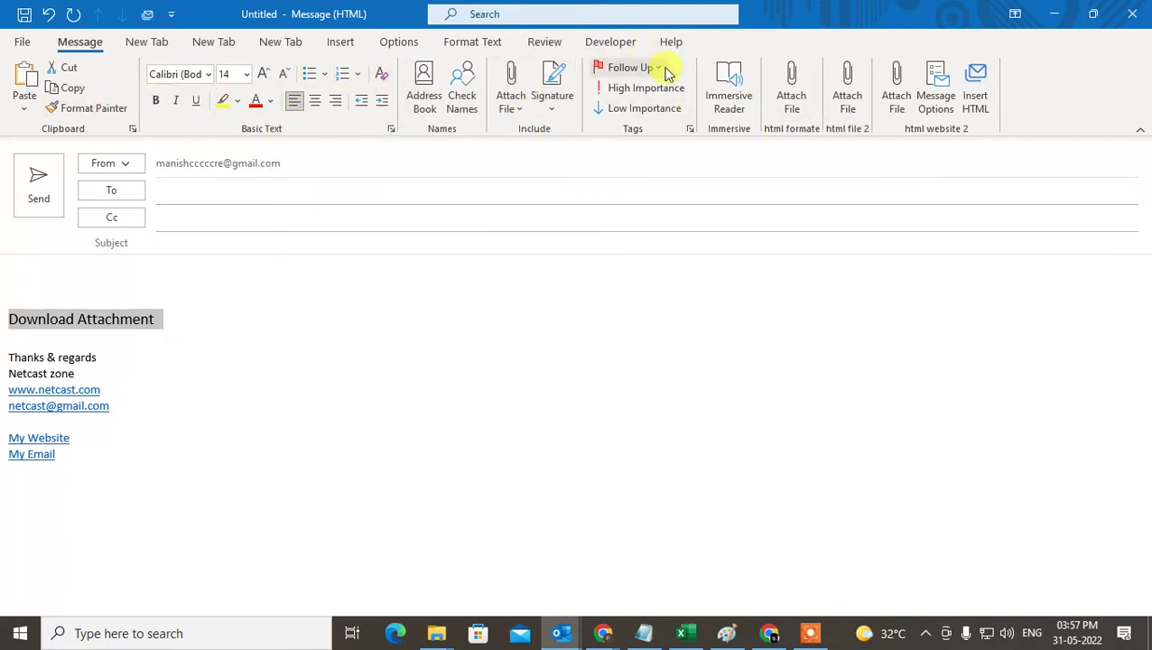
{"action": "left_click", "coordinate": [342, 41]}
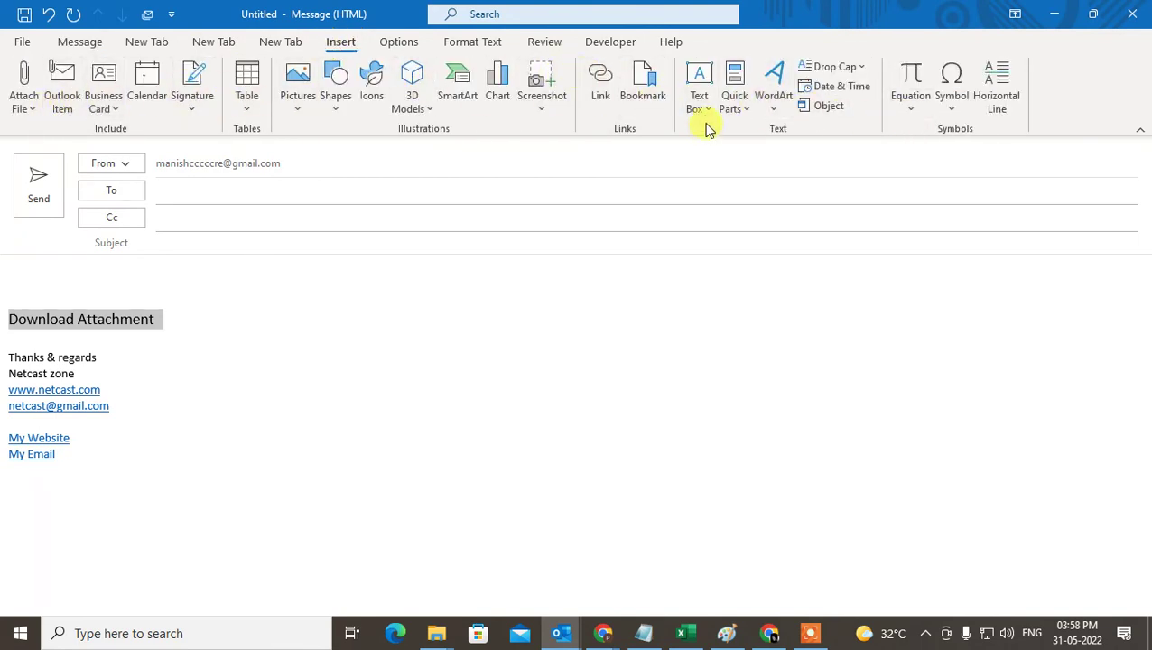
{"action": "left_click", "coordinate": [600, 83]}
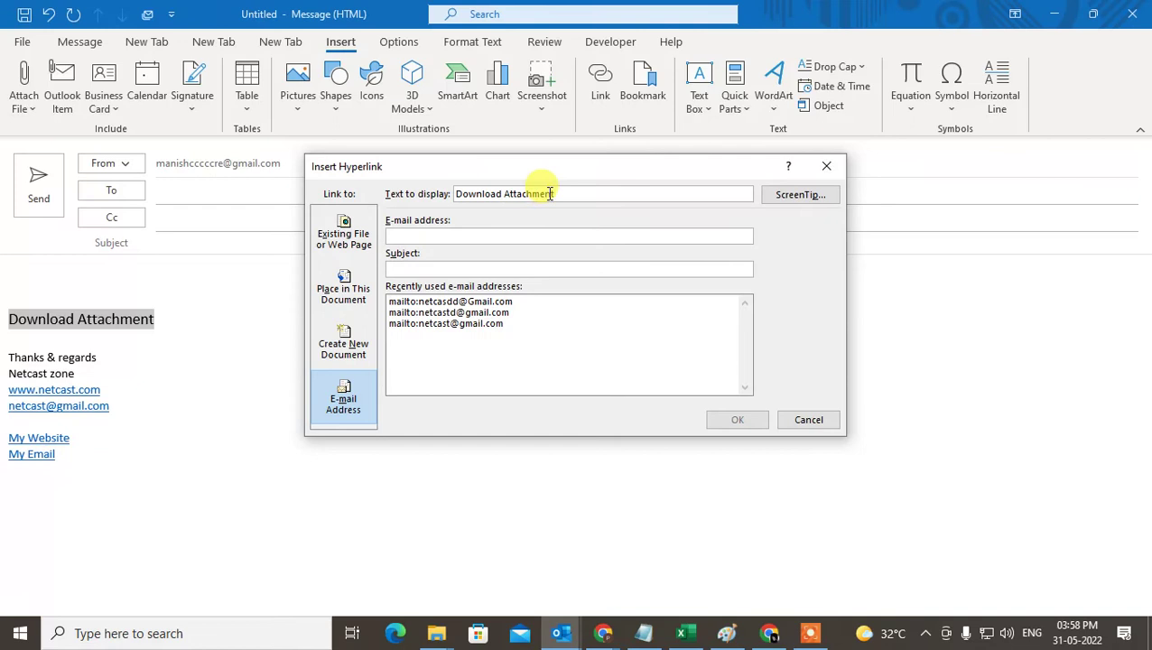
{"action": "left_click", "coordinate": [329, 233]}
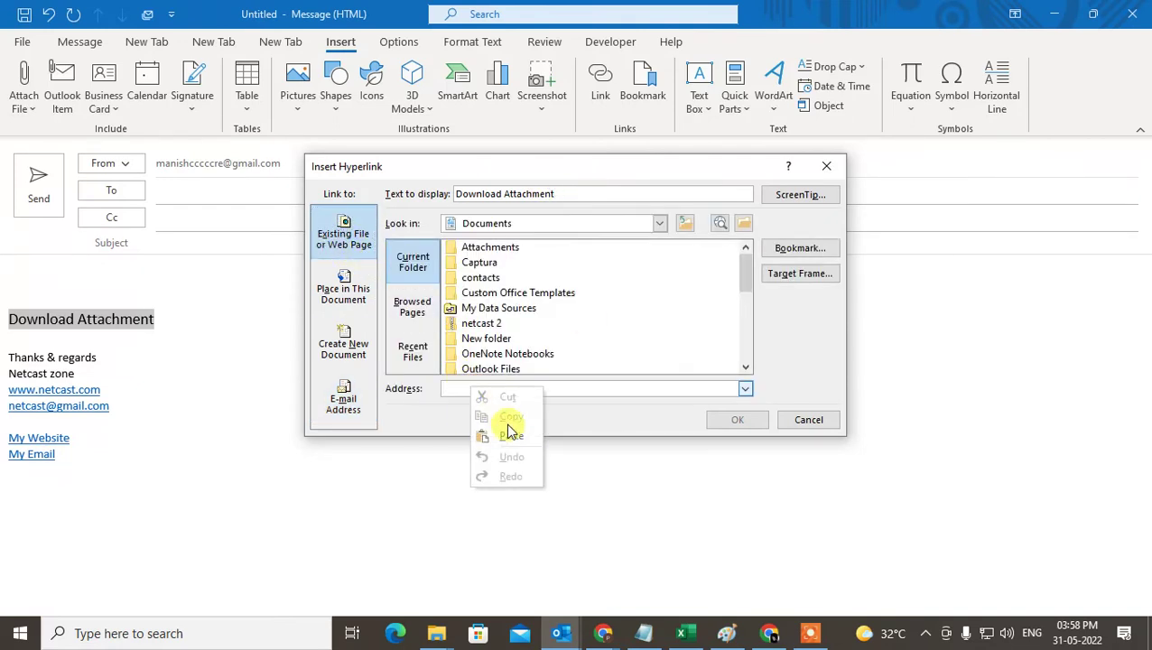
{"action": "left_click", "coordinate": [511, 436]}
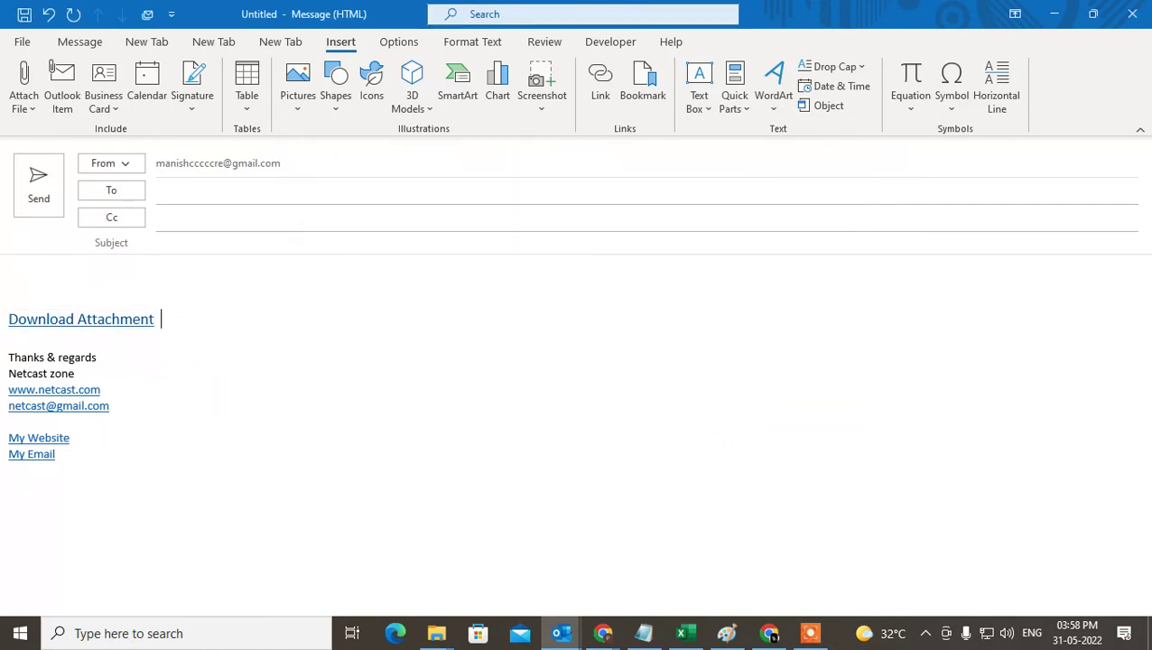
{"action": "mouse_move", "coordinate": [131, 323]}
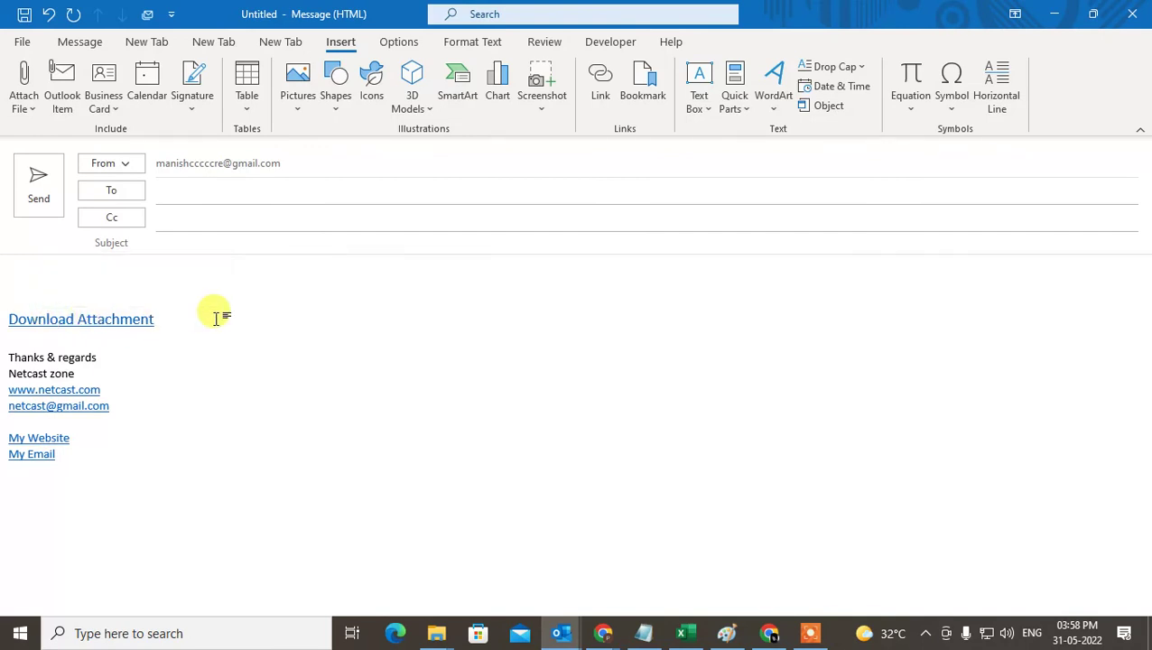
{"action": "left_click", "coordinate": [77, 272]}
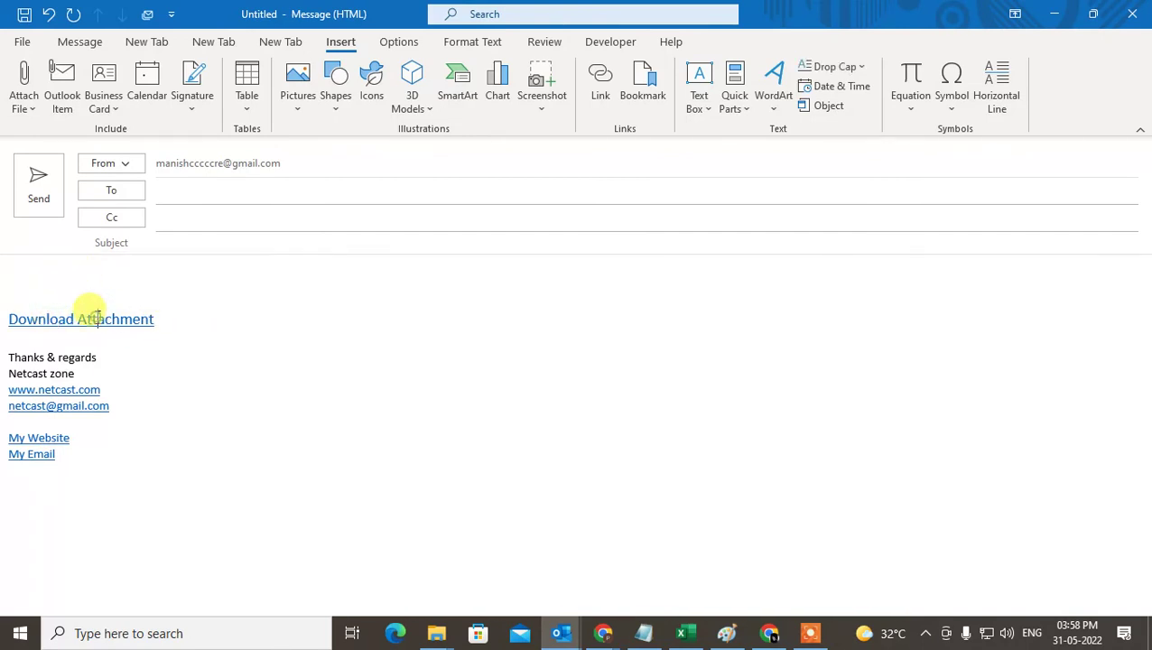
{"action": "right_click", "coordinate": [97, 314]}
{"action": "key", "text": "Escape"}
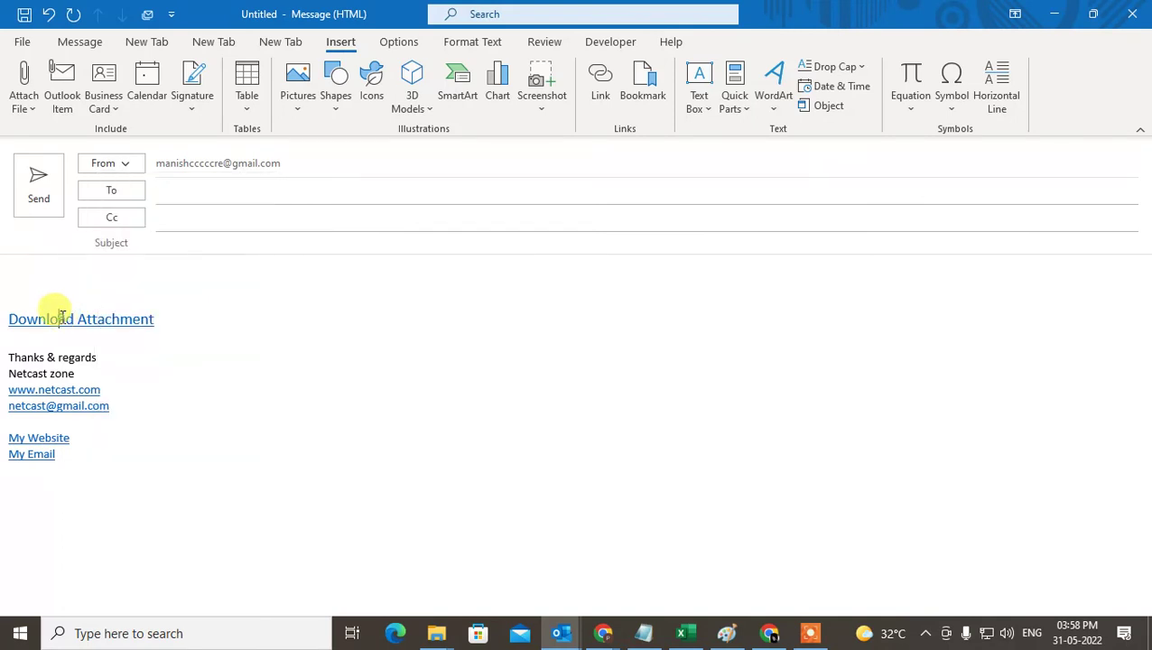
{"action": "double_click", "coordinate": [62, 316]}
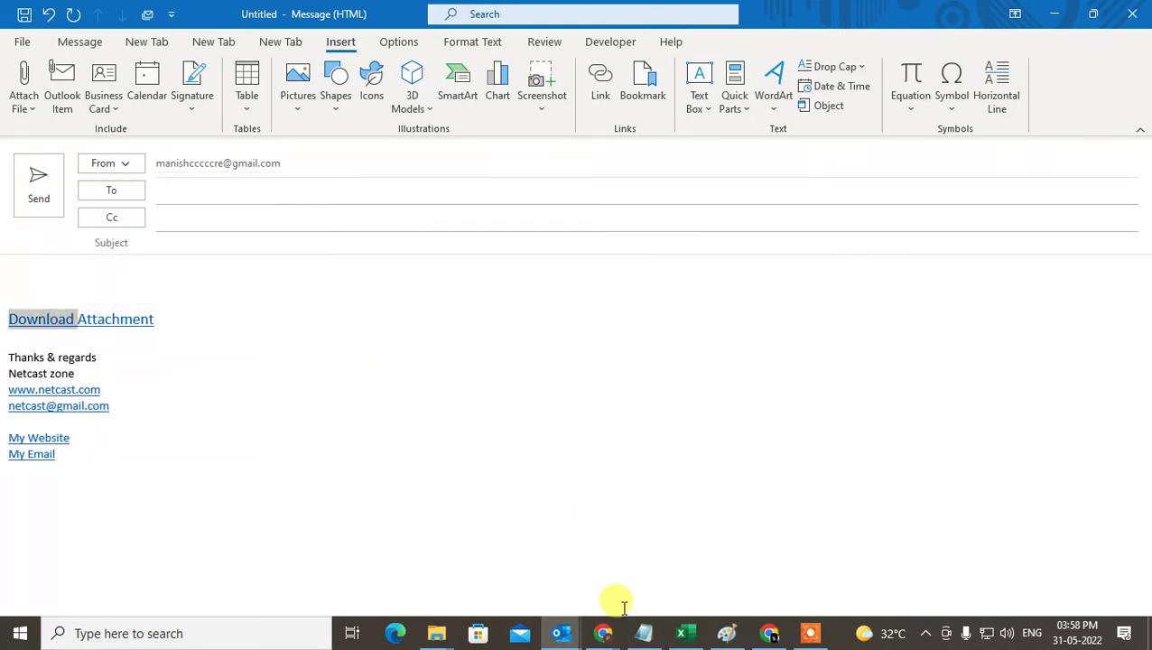
{"action": "left_click", "coordinate": [92, 316]}
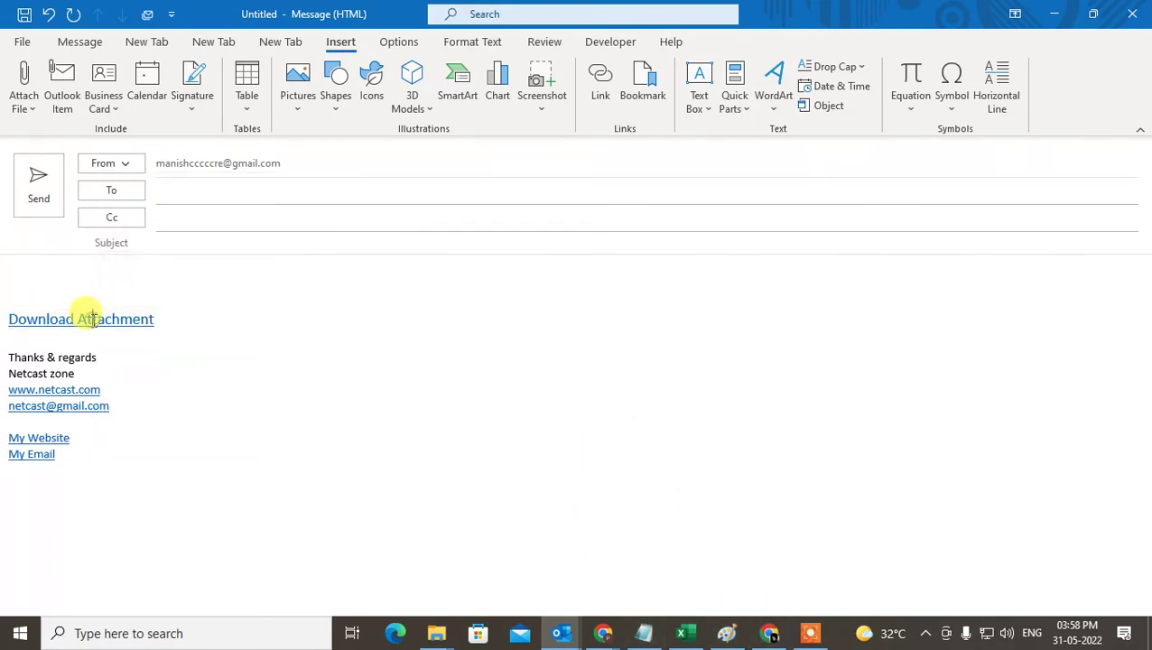
{"action": "triple_click", "coordinate": [45, 320]}
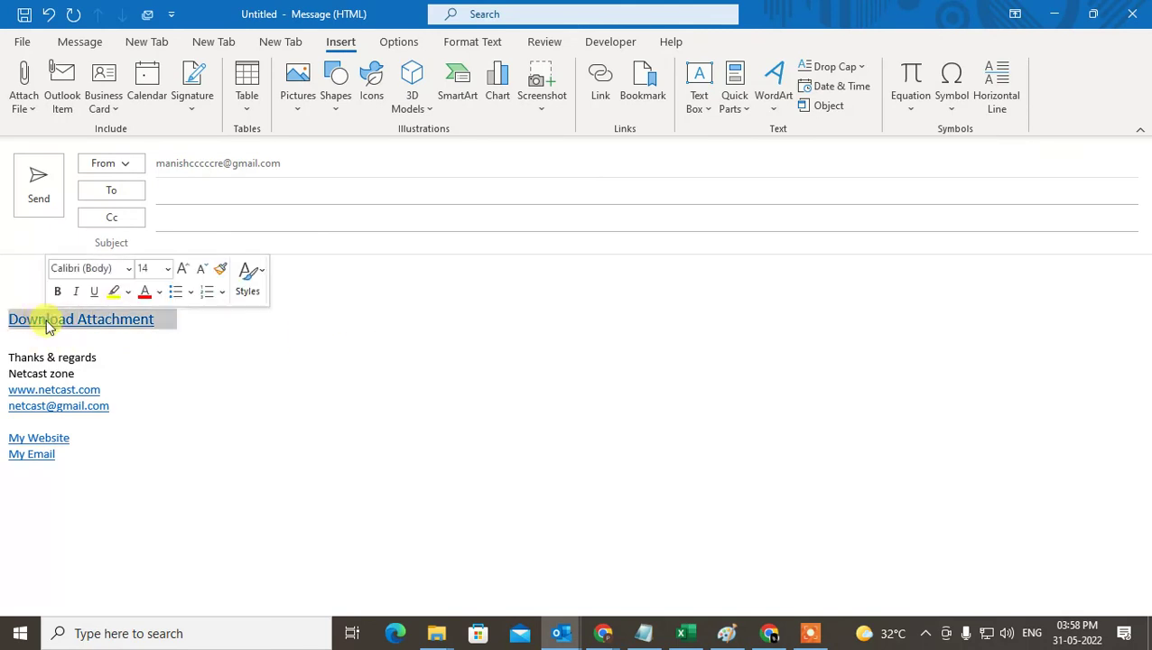
{"action": "left_click", "coordinate": [178, 291]}
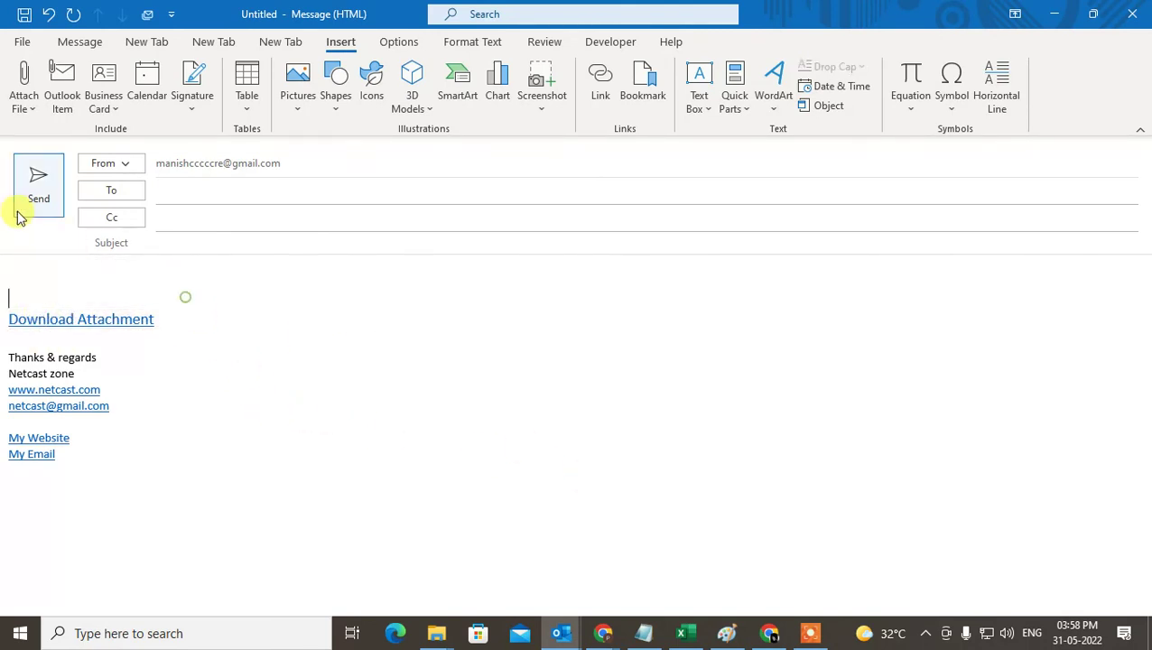